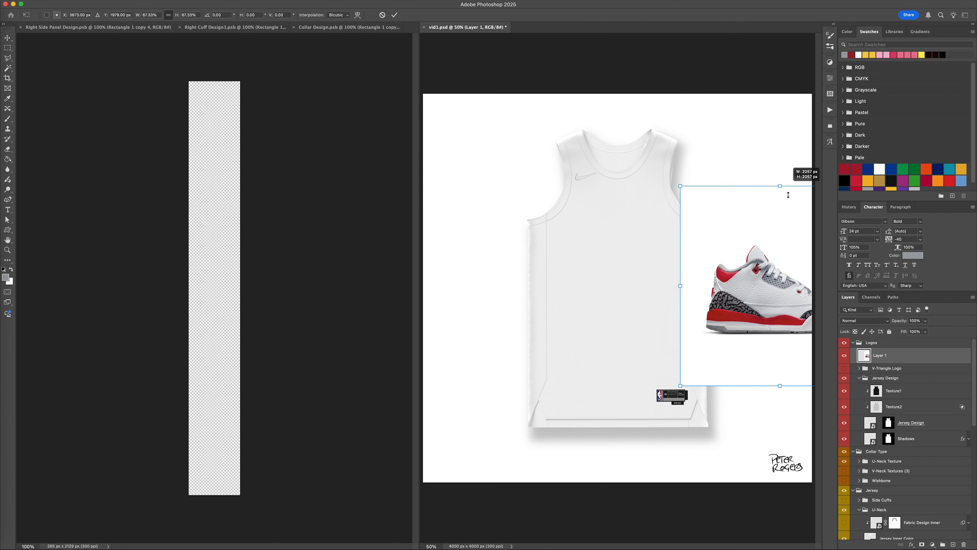
Commit the resized shoe reference beside the jersey and duplicate the elephant print down the side panel strip
key(Return)
click(246, 156)
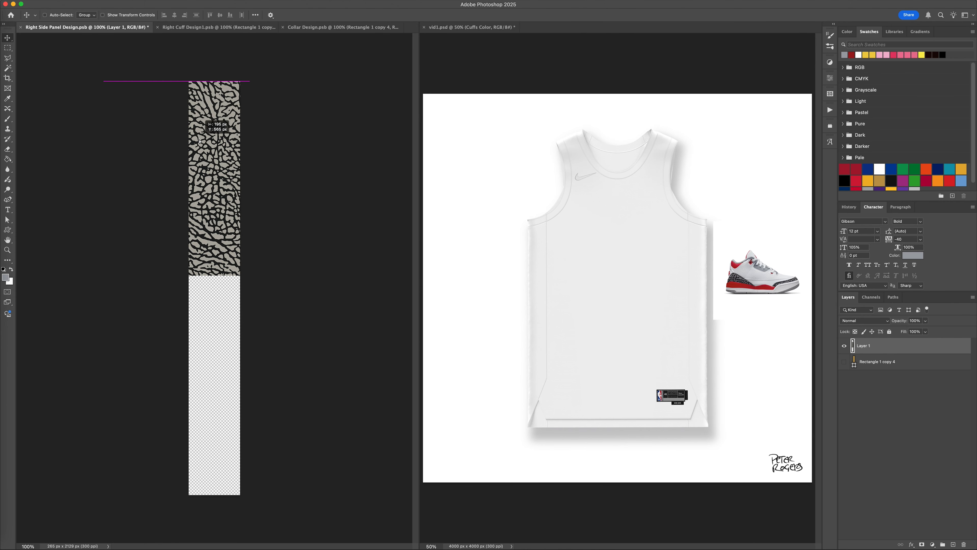
drag(204, 149, 204, 344)
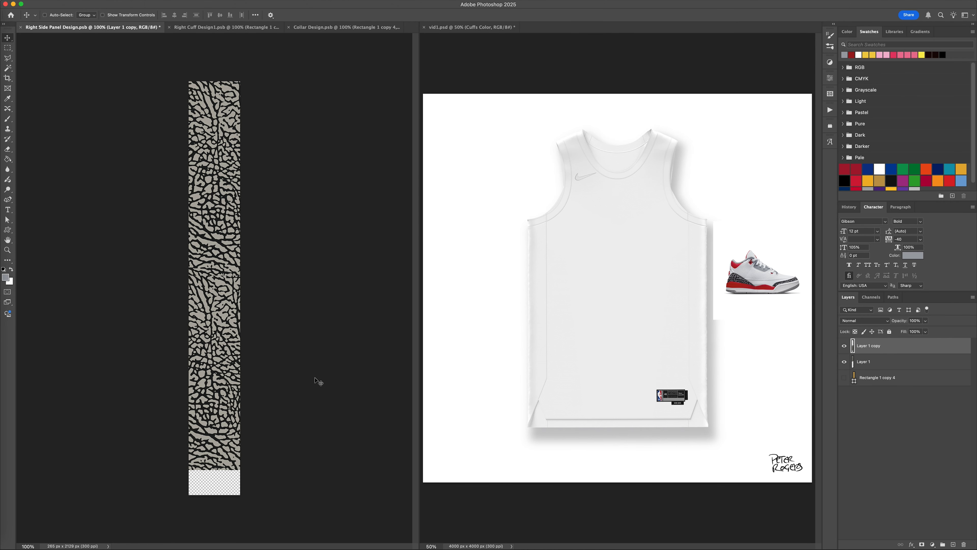
drag(175, 429, 248, 416)
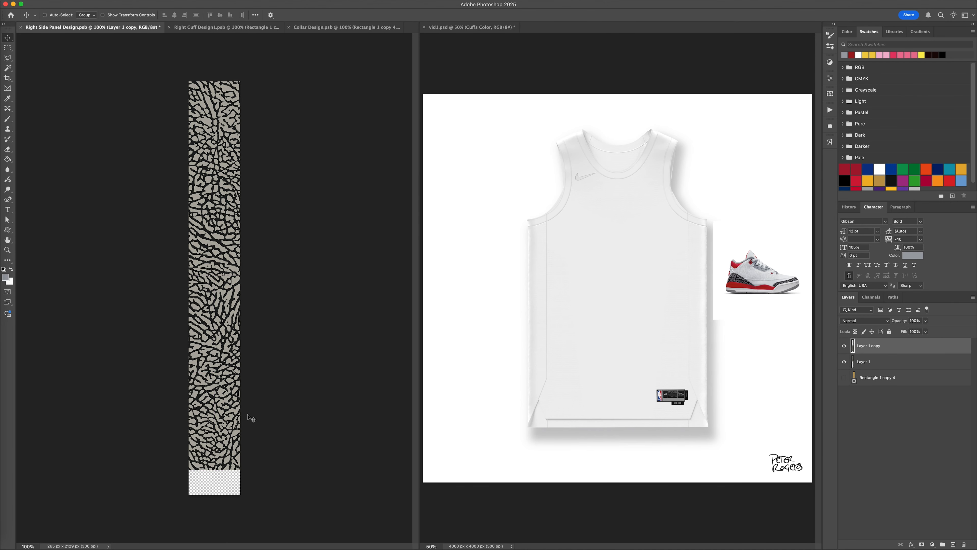
Duplicate Rectangle 1 copy 4 as a narrow red stripe along the inner edge of the side panel design and save it
double_click(914, 378)
key(Escape)
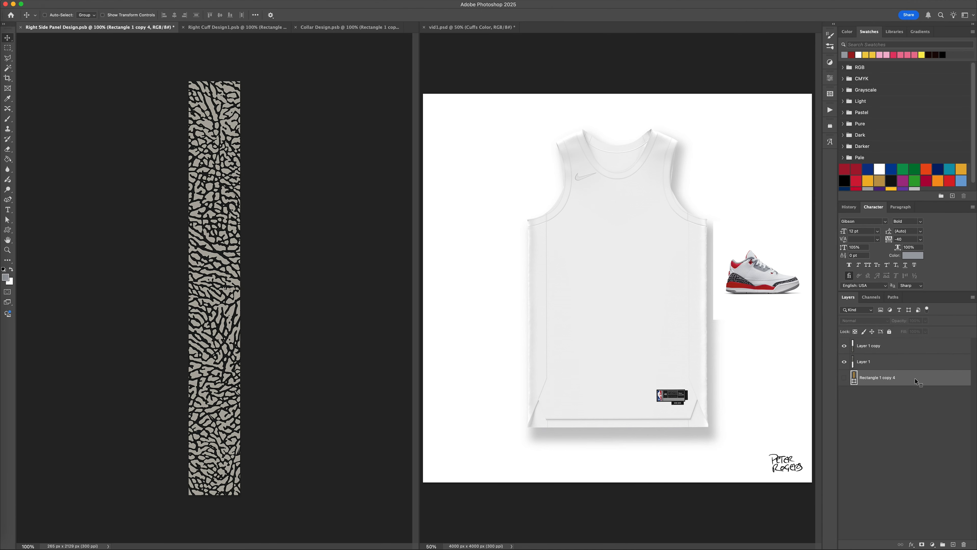
key(ctrl+j)
click(844, 170)
key(ctrl+t)
key(ctrl+s)
drag(190, 272, 216, 272)
double_click(853, 346)
key(Return)
key(ctrl+s)
Fill the Right Cuff Design and Collar Design rectangles with the same red and save both
key(ctrl+Tab)
key(alt+BackSpace)
key(ctrl+s)
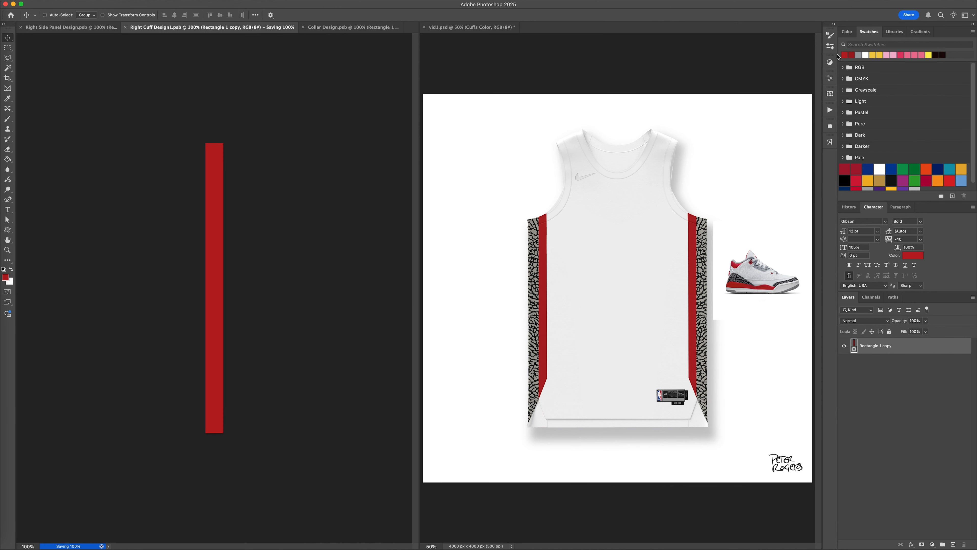
key(ctrl+Tab)
key(ctrl+s)
Trace the shoe's rear print section as a Pen shape in vid1.psd and move its layer just above Jersey Color
click(104, 28)
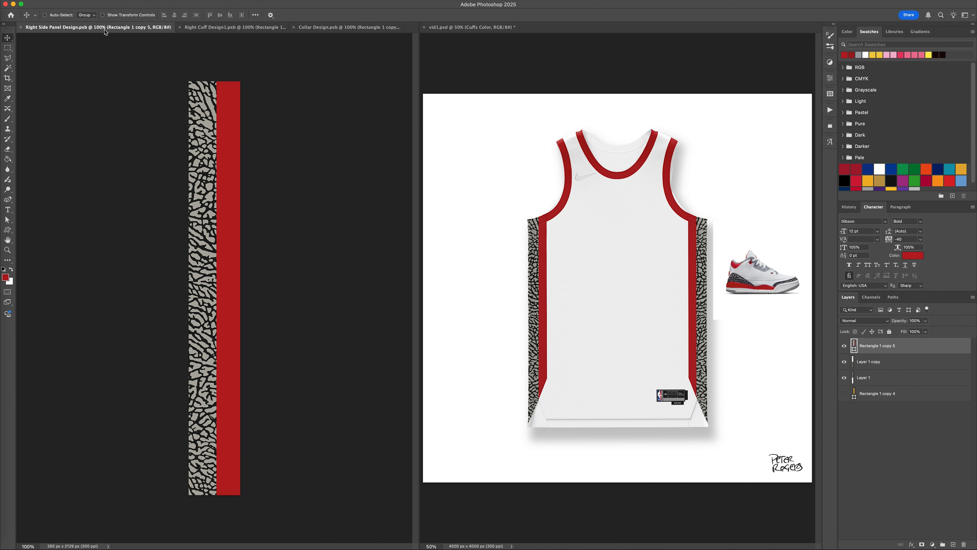
key(ctrl+shift+Tab)
click(934, 371)
scroll(933, 370, up, 1)
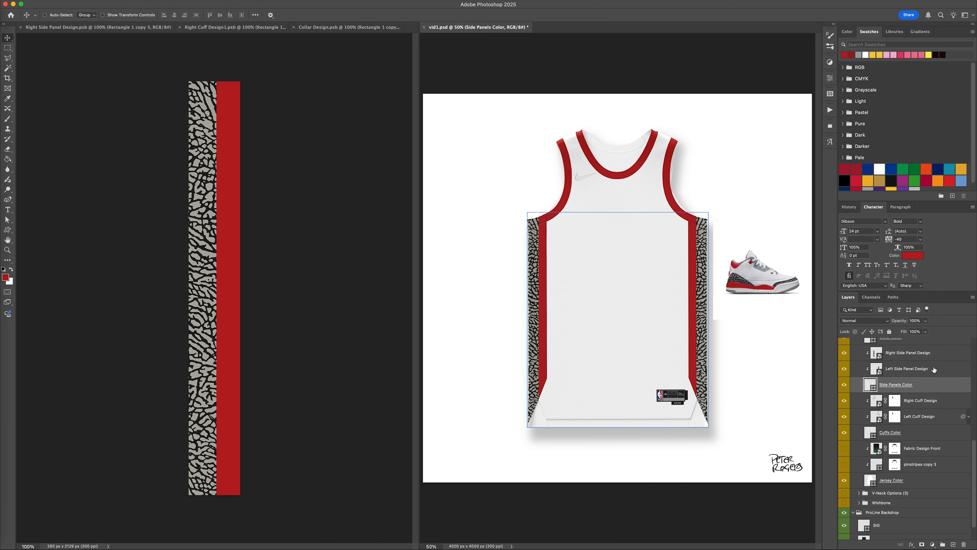
key(p)
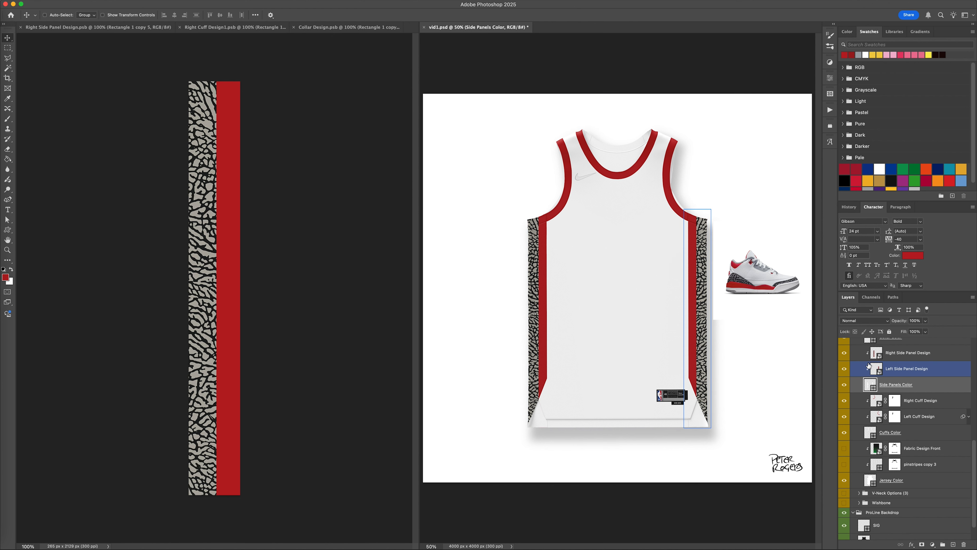
click(246, 164)
click(730, 284)
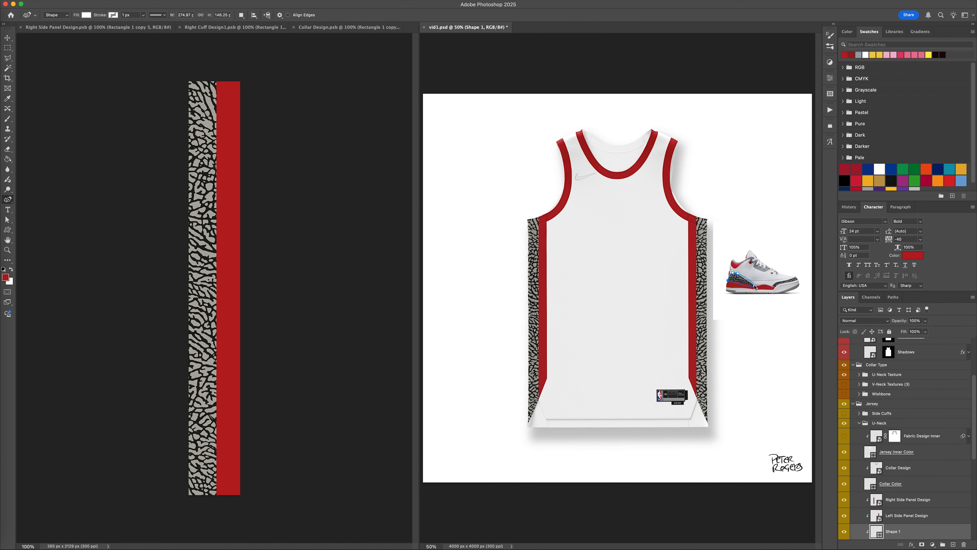
scroll(917, 423, down, 6)
drag(917, 422, 918, 522)
Hide the side panels, and place the traced shape on the jersey as a flipped gray shape
click(844, 419)
key(v)
drag(740, 286, 710, 262)
click(858, 55)
key(super+t)
right_click(628, 295)
click(655, 477)
drag(654, 366, 647, 399)
right_click(640, 331)
click(666, 514)
Scale and position the gray shape over the jersey's lower right corner
drag(631, 338, 735, 420)
key(super+t)
drag(732, 377, 732, 276)
key(Return)
drag(731, 360, 743, 399)
key(super+t)
drag(668, 402, 707, 383)
key(Return)
Adjust the gray shape's anchor points and position to fit its curve to the jersey's lower right corner
key(a)
drag(658, 414, 628, 426)
key(v)
drag(680, 363, 693, 363)
key(super+t)
key(Return)
key(a)
drag(642, 426, 665, 423)
key(v)
Duplicate the gray shape toward the jersey's lower left corner and flip the copy horizontally
drag(704, 362, 609, 352)
right_click(613, 353)
key(Escape)
key(super+t)
right_click(609, 349)
click(649, 534)
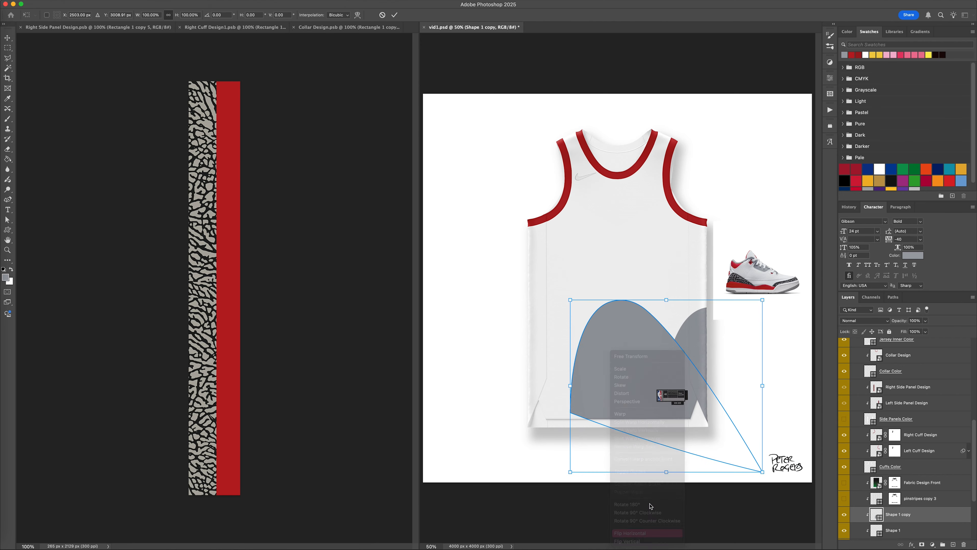
key(Return)
Bring the elephant print into the jersey document and mask it to the lower left corner shape
drag(279, 224, 540, 345)
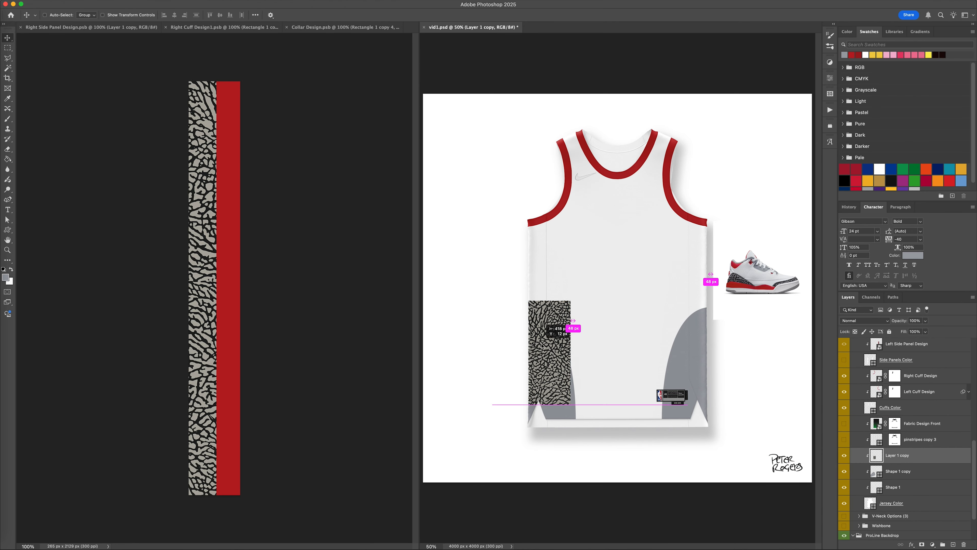
key(super+t)
drag(492, 406, 473, 428)
key(Return)
super+click(875, 472)
click(921, 545)
Try red side panels combined with the corner shapes, with the side panel layers moved lower in the stack
click(844, 362)
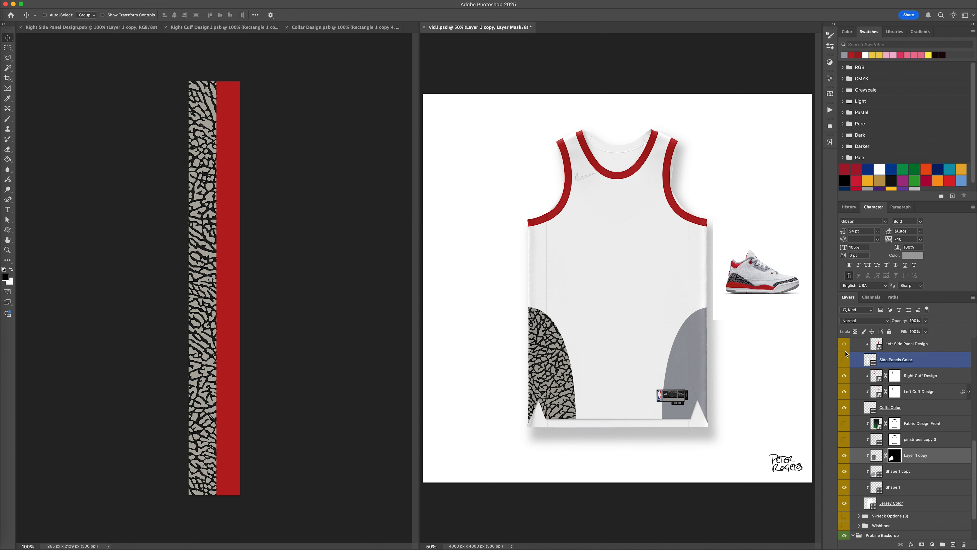
scroll(844, 364, up, 2)
drag(844, 364, 843, 348)
click(896, 379)
click(851, 55)
scroll(937, 373, up, 2)
shift+click(937, 374)
drag(937, 374, 936, 535)
key(super+z)
key(super+z)
Show the side panel layers again and delete the two corner shapes and the masked print layer
drag(844, 384, 844, 369)
scroll(917, 421, down, 3)
click(918, 409)
shift+click(919, 441)
key(BackSpace)
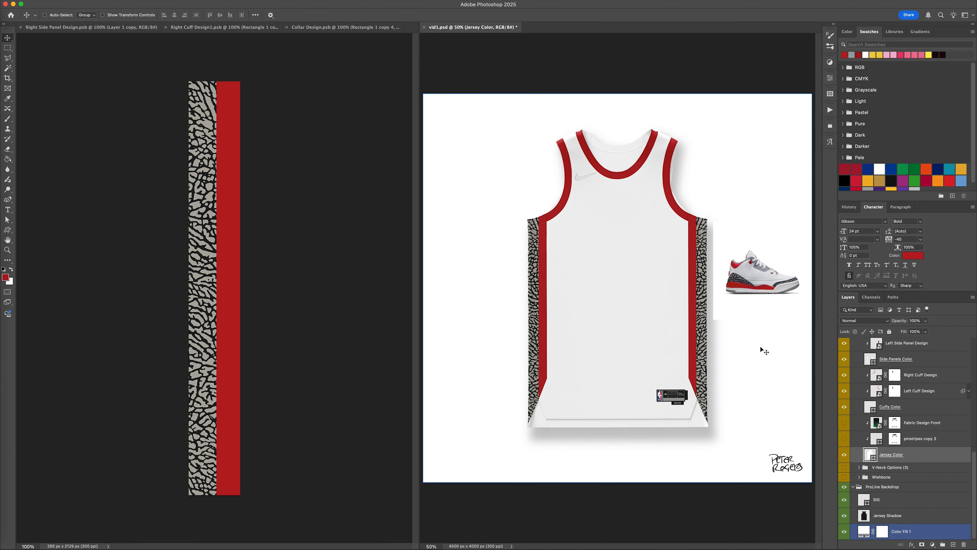
Duplicate the red rectangle in Right Cuff Design as a thin gray stripe along its left edge and save it
click(223, 28)
key(super+j)
key(super+t)
drag(205, 288, 219, 288)
key(Return)
click(851, 55)
key(super+s)
drag(233, 241, 219, 241)
key(super+s)
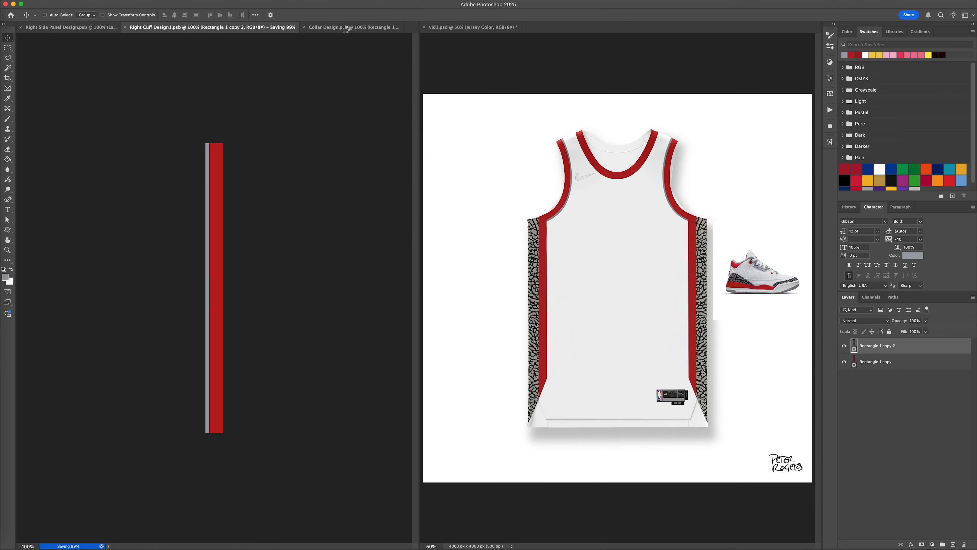
Copy the gray cuff stripe into Collar Design, rotate it along the top edge of the red bar, and save
click(344, 27)
click(208, 27)
key(super+t)
drag(220, 204, 256, 284)
key(Return)
key(super+s)
Try to move the two side panel design layers and Side Panels Color below Cuffs Color
click(682, 298)
click(928, 437)
shift+click(928, 405)
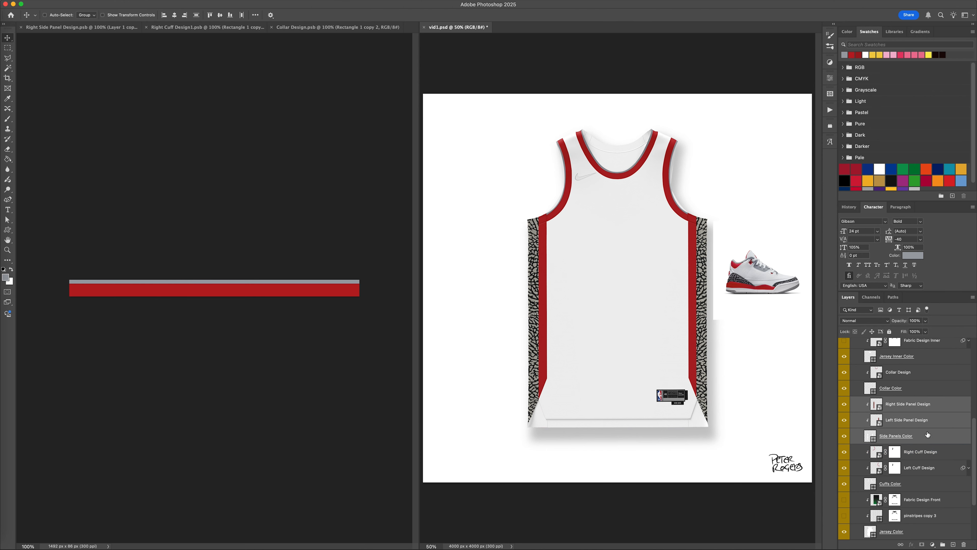
drag(926, 433, 919, 492)
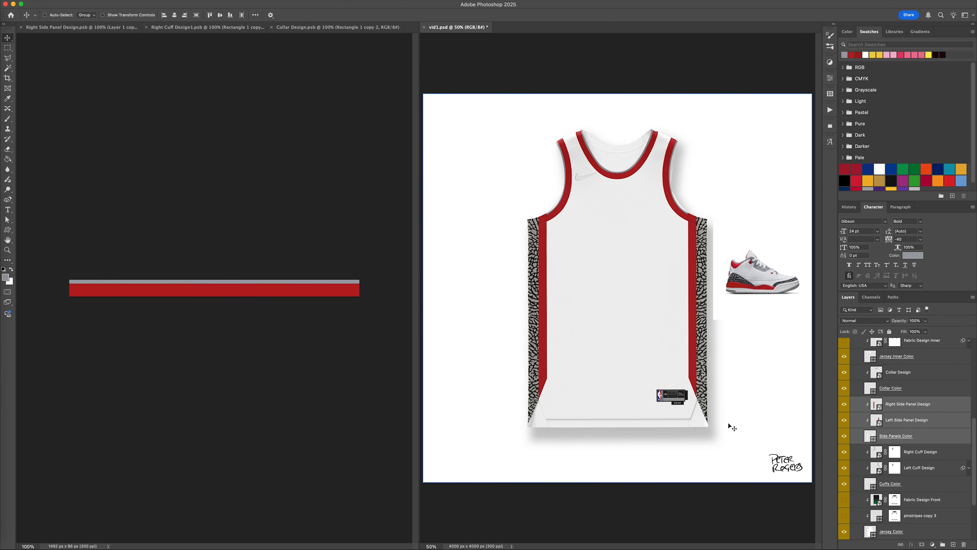
Try the print's warmer gray and a wider stripe on the cuff and collar designs
click(86, 27)
click(194, 28)
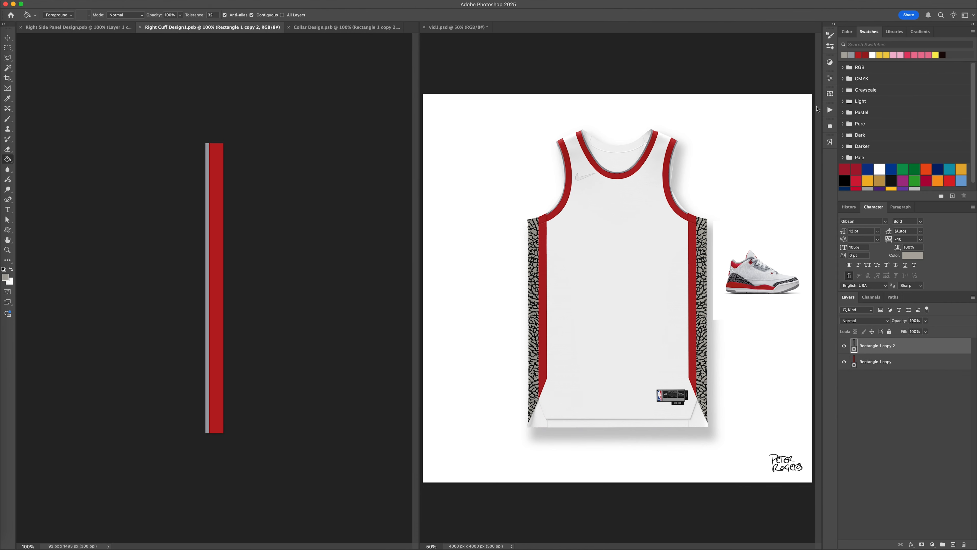
click(347, 27)
key(v)
click(208, 28)
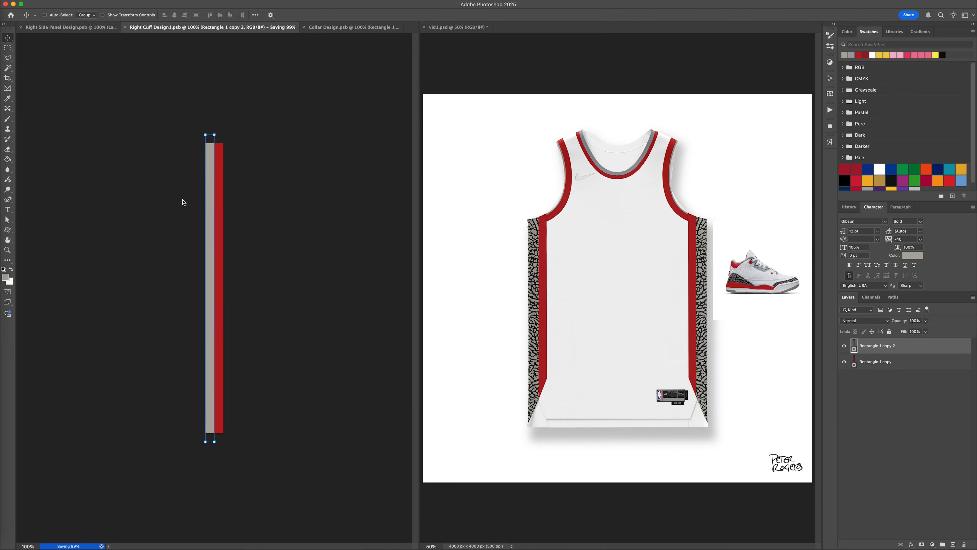
key(super+z)
key(super+z)
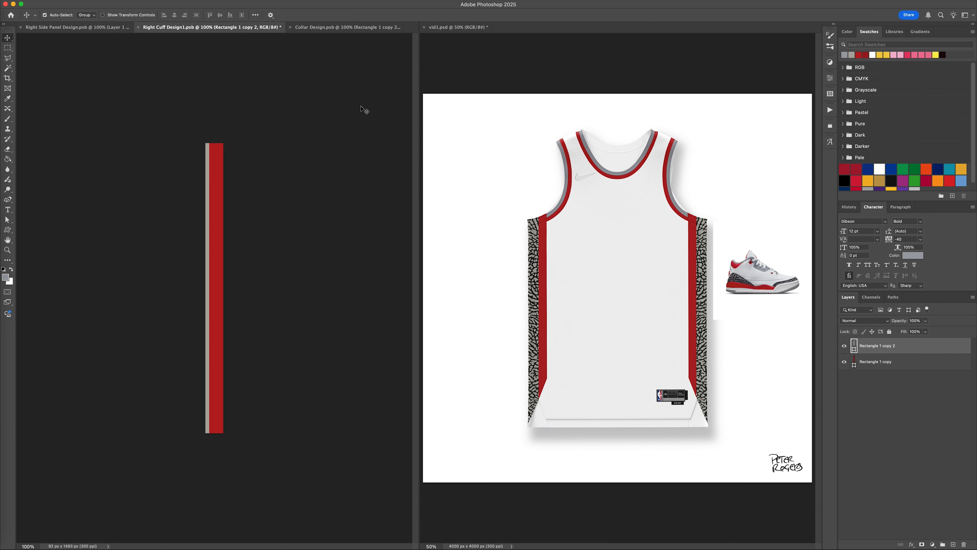
click(342, 26)
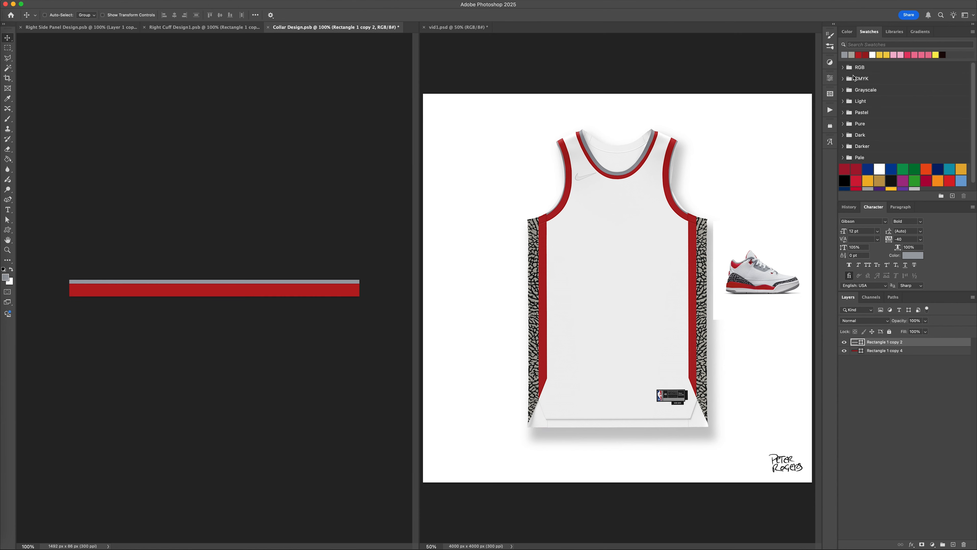
Adjust the width of the gray stripe in Right Cuff Design and save it
click(242, 30)
key(super+t)
key(Return)
key(super+s)
drag(208, 286, 221, 285)
Adjust the gray stripe in Collar Design, save it, and return to the jersey mockup
click(339, 28)
key(super+t)
key(Return)
key(super+t)
key(Return)
key(super+s)
click(459, 27)
click(843, 355)
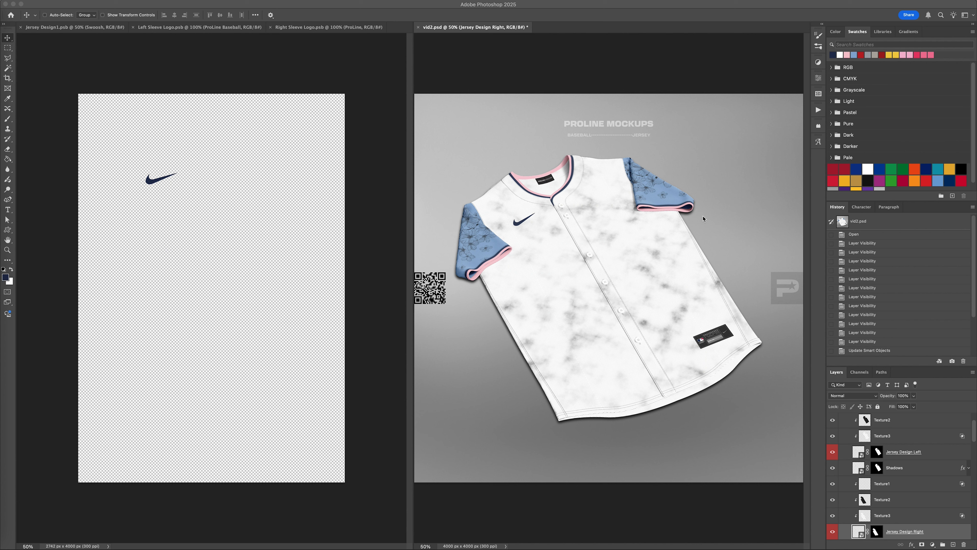
Recolor the baseball jersey's Sleeves Color layer pink and its Cuff Secondary Color layer white
scroll(920, 506, down, 15)
click(912, 445)
click(839, 55)
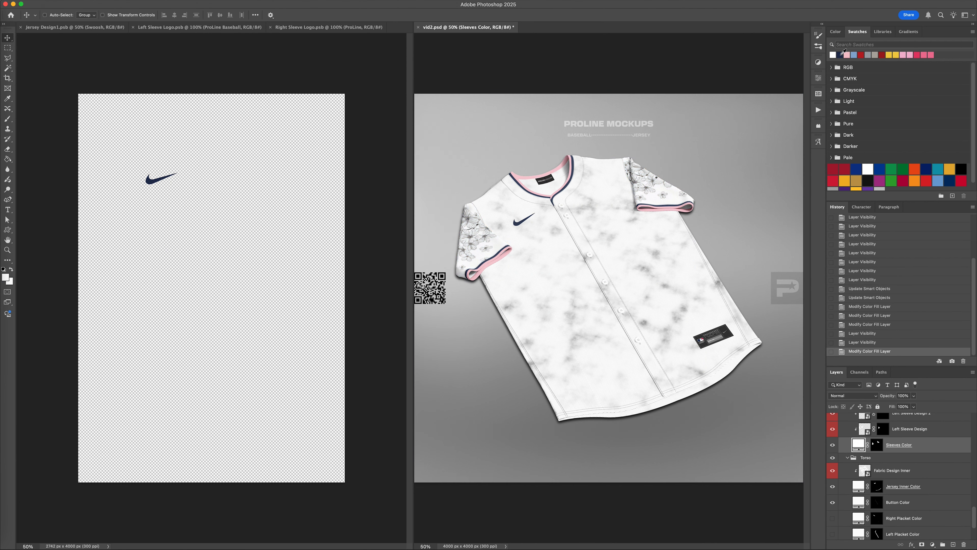
click(847, 55)
scroll(924, 482, up, 5)
click(927, 438)
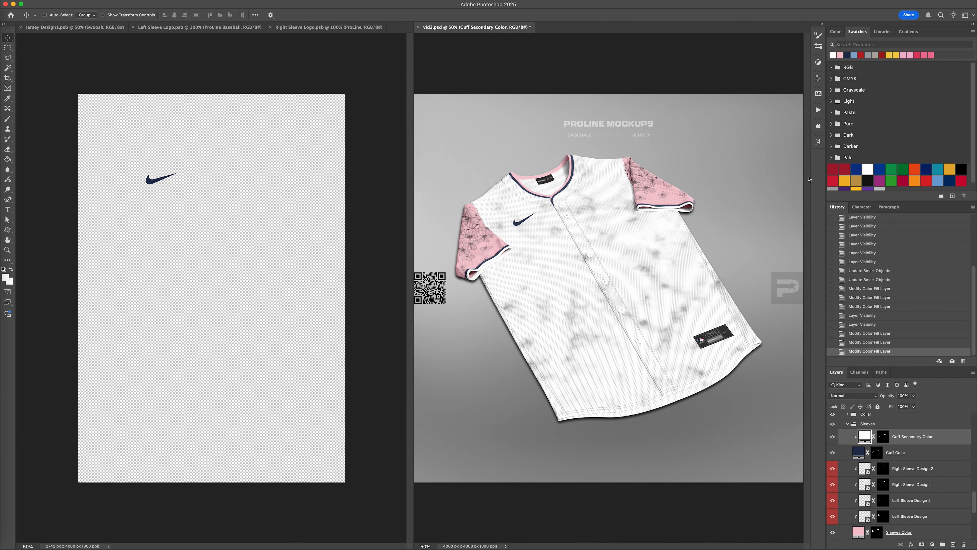
Try the baseball jersey's sleeves in white and restore their pink color
scroll(912, 447, down, 5)
click(912, 447)
click(832, 55)
click(840, 55)
Add the navy text "DC" to Jersey Design1 and set its font size to 100 pt
click(75, 28)
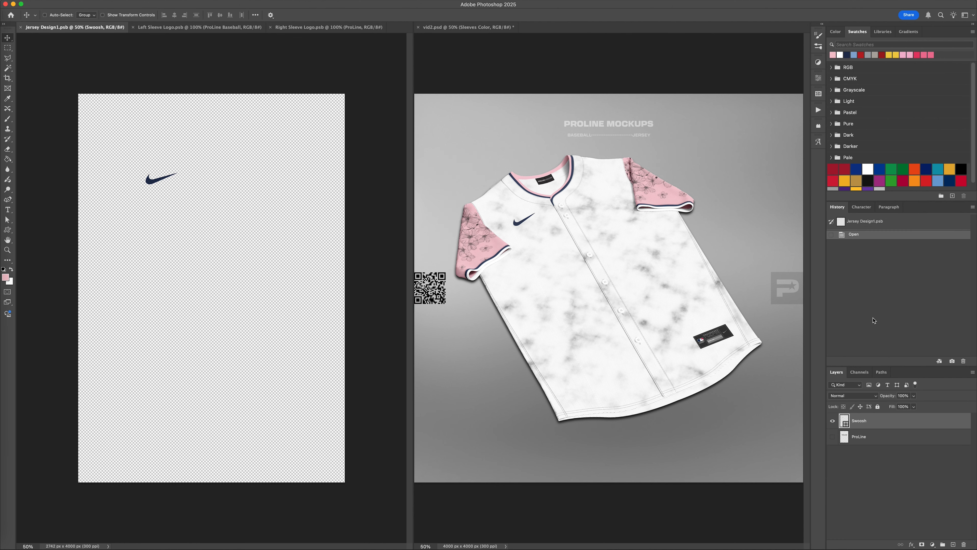
click(7, 38)
click(846, 55)
click(861, 207)
drag(860, 231, 823, 225)
text(10)
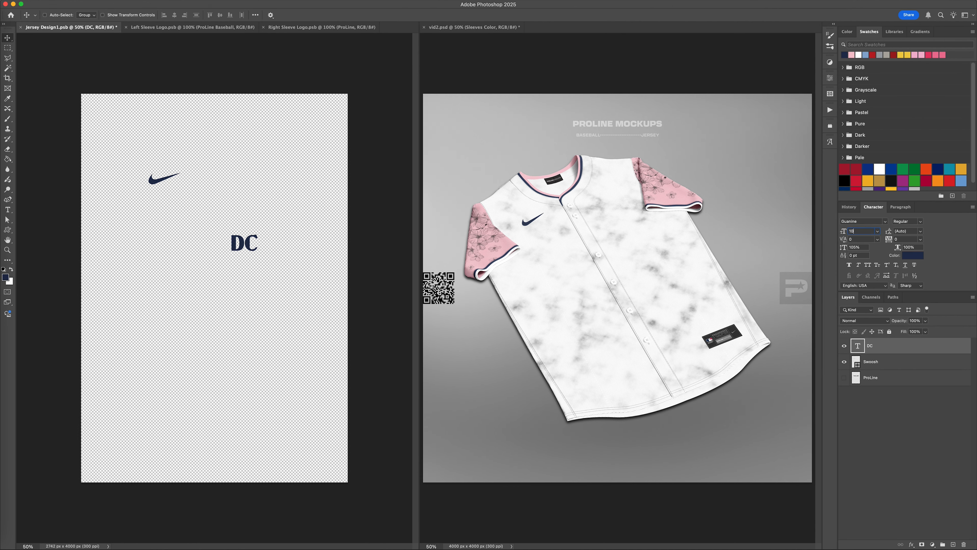
text(0)
key(Return)
Set the initials as separate D and C letters in 150 pt Arial Black, with the C overlapping below the D
click(884, 221)
scroll(879, 338, down, 10)
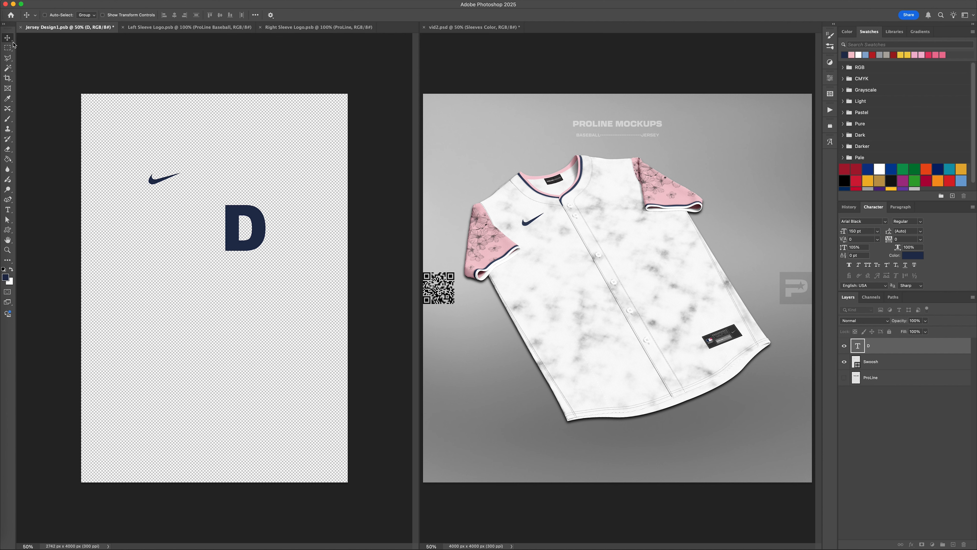
mouse_move(289, 251)
mouse_down()
mouse_move(295, 271)
mouse_move(290, 262)
mouse_up()
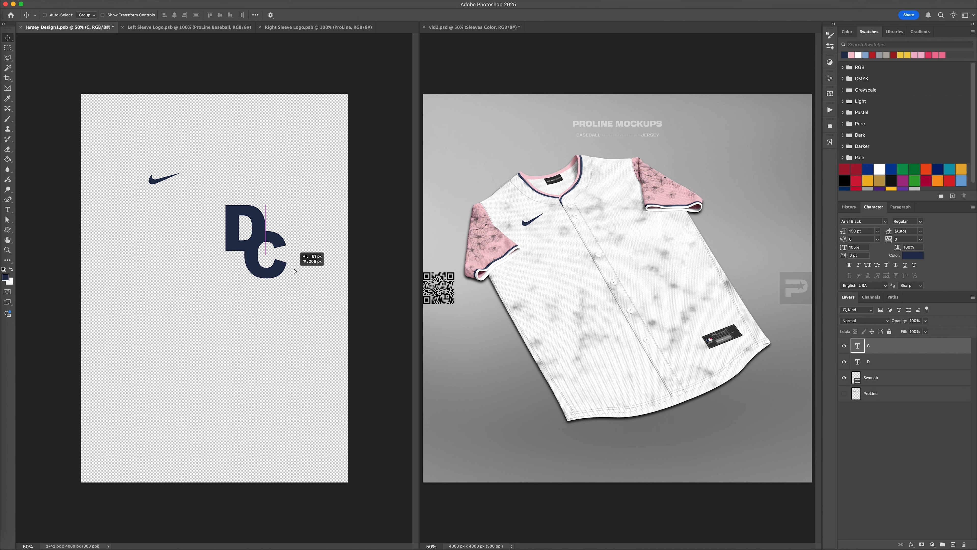
Change the font of both the D and C letters to Viridian College Regular
shift+click(868, 362)
click(884, 221)
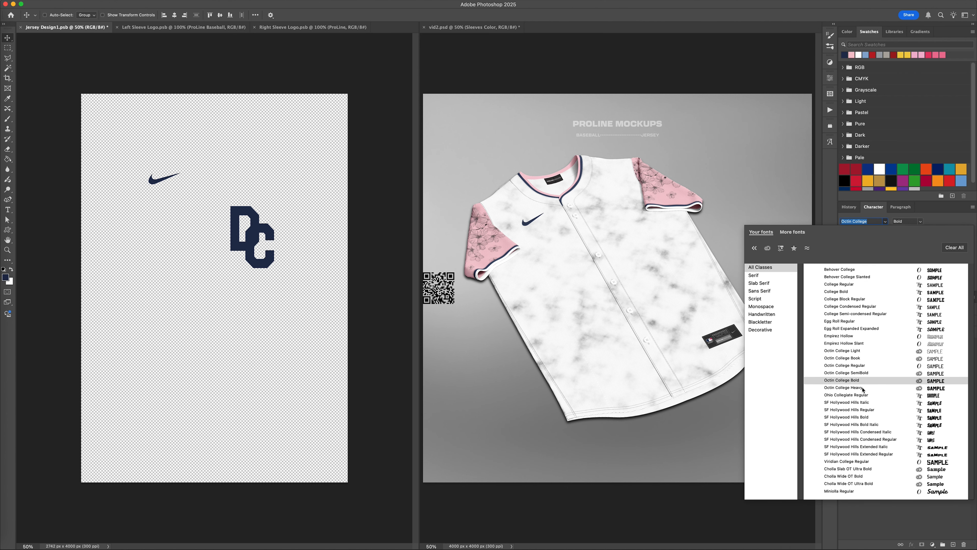
click(863, 464)
Move the interlocking D and C letters together to the chest opposite the swoosh and save the design
click(885, 348)
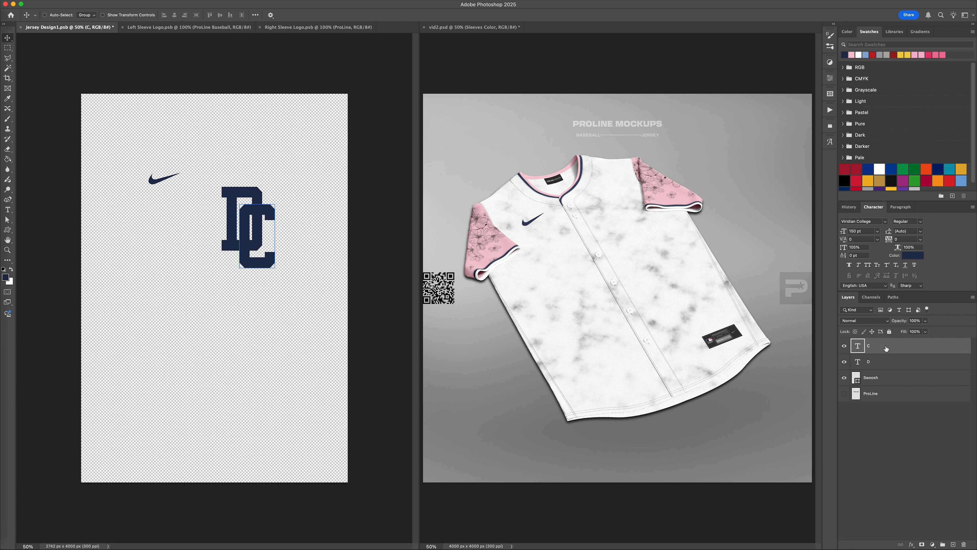
shift+click(896, 360)
key(super+s)
drag(243, 269, 263, 263)
key(super+s)
Enlarge the DC monogram to about 167 pt and save the jersey design
key(super+t)
key(Return)
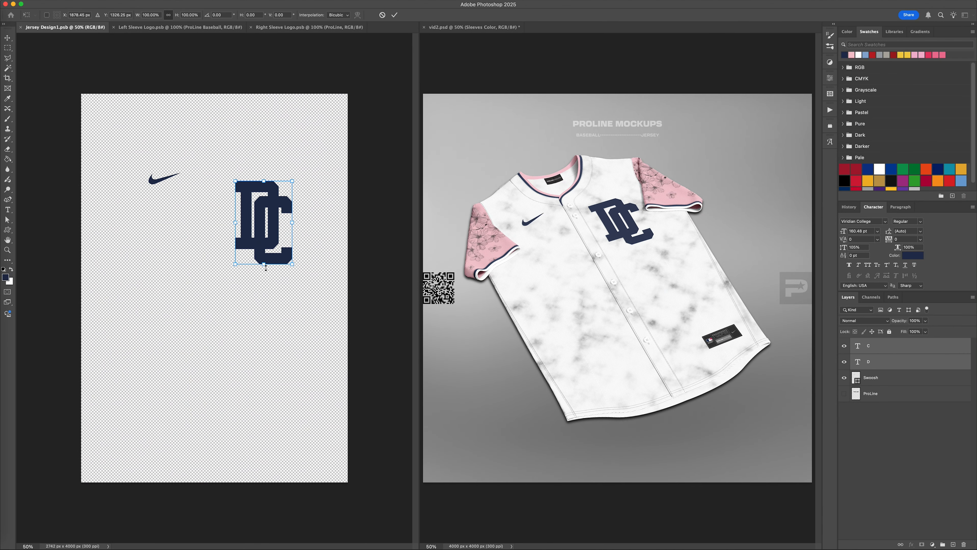
drag(265, 268, 266, 272)
key(Return)
key(super+s)
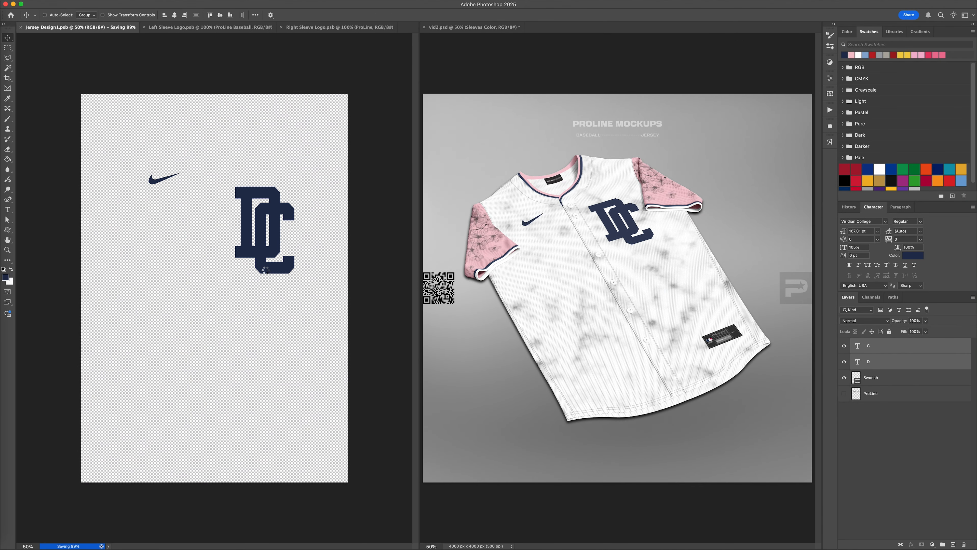
Nudge the C letter slightly up and to the left within the DC monogram
click(896, 348)
key(Up)
key(Up)
key(Up)
key(Left)
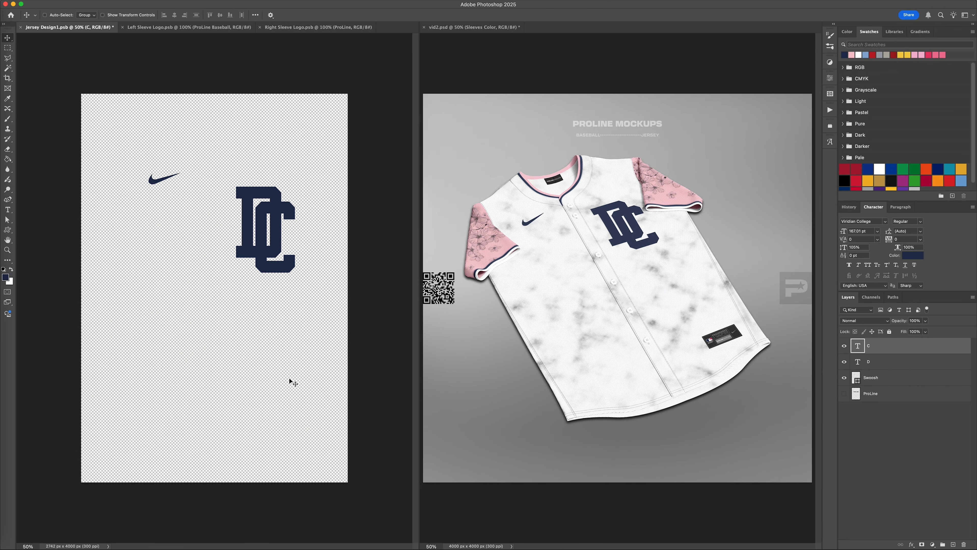
Give the D letter a Chisel Soft inner bevel with 22% depth and 84 px size
double_click(924, 362)
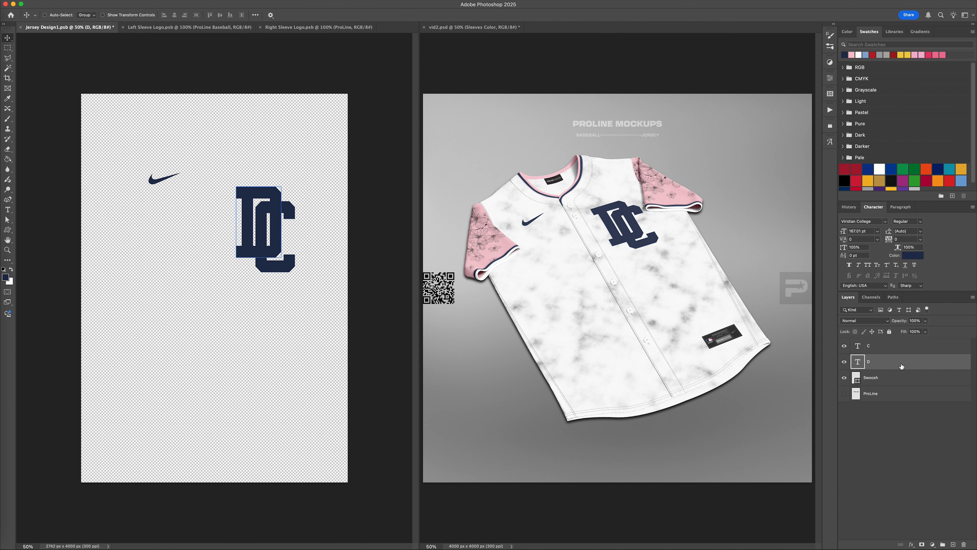
click(680, 379)
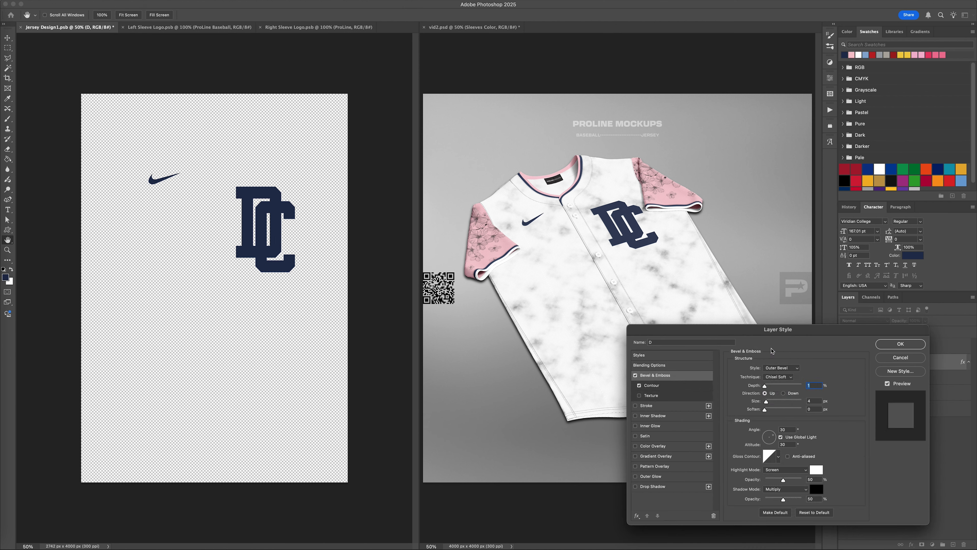
drag(776, 387, 771, 378)
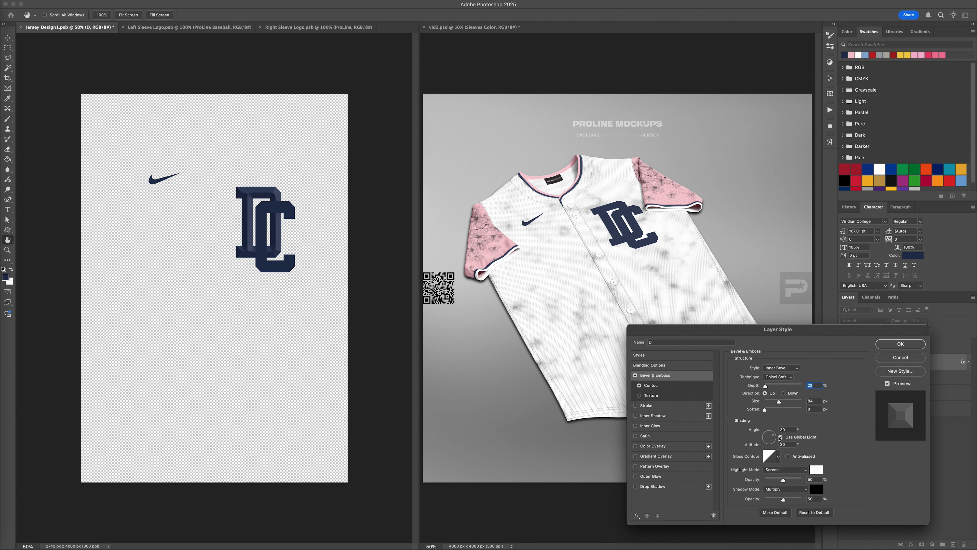
Try several gloss contour presets for the D's bevel and pick the wavy peaked one
click(778, 456)
click(756, 474)
click(768, 474)
click(731, 487)
click(743, 487)
click(756, 487)
click(769, 486)
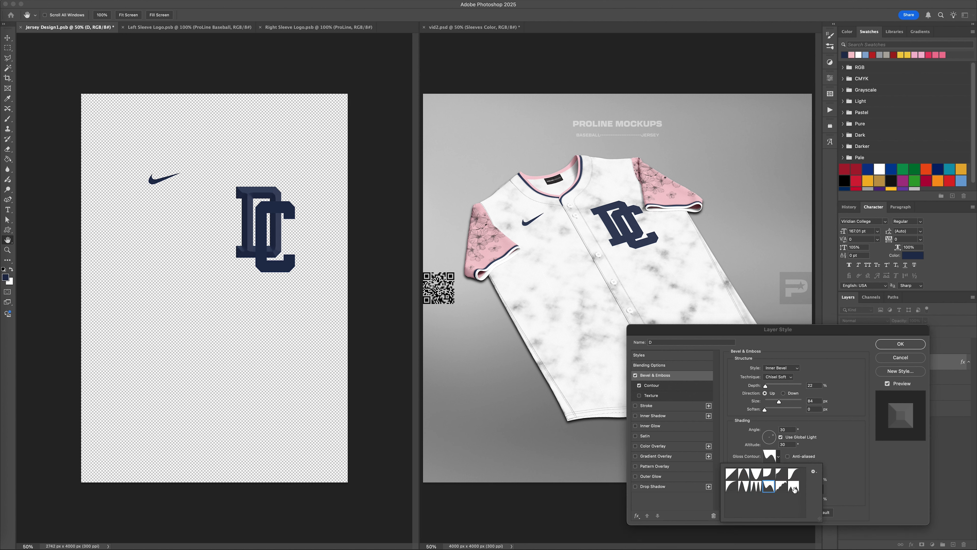
click(768, 488)
Apply the bevel to the D, copy it to the C letter, and save the jersey design
click(837, 419)
click(814, 401)
key(BackSpace)
key(BackSpace)
key(Return)
drag(962, 362, 962, 347)
key(super+s)
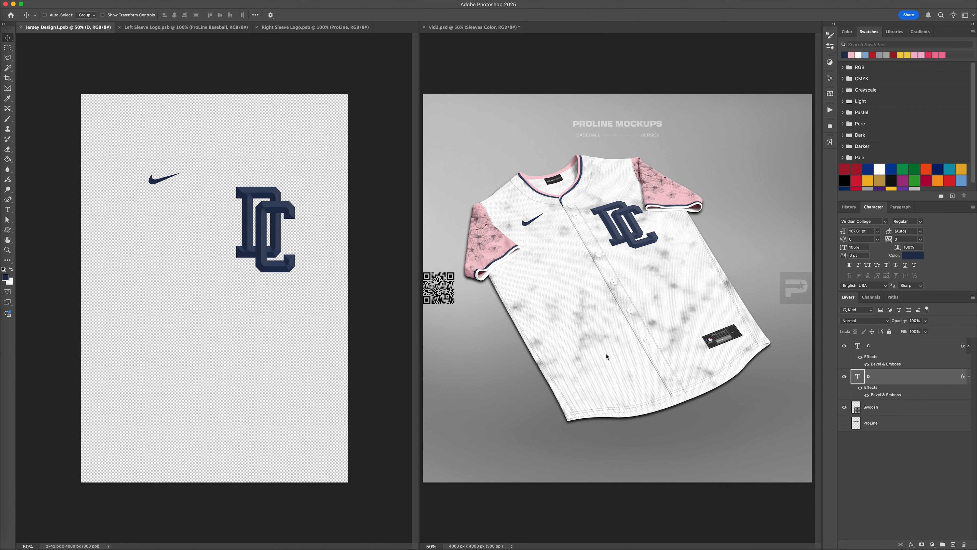
Scale the D and C letters together to 110% and save the design
shift+click(882, 346)
key(super+t)
click(192, 15)
text(110)
key(Return)
key(Return)
key(super+s)
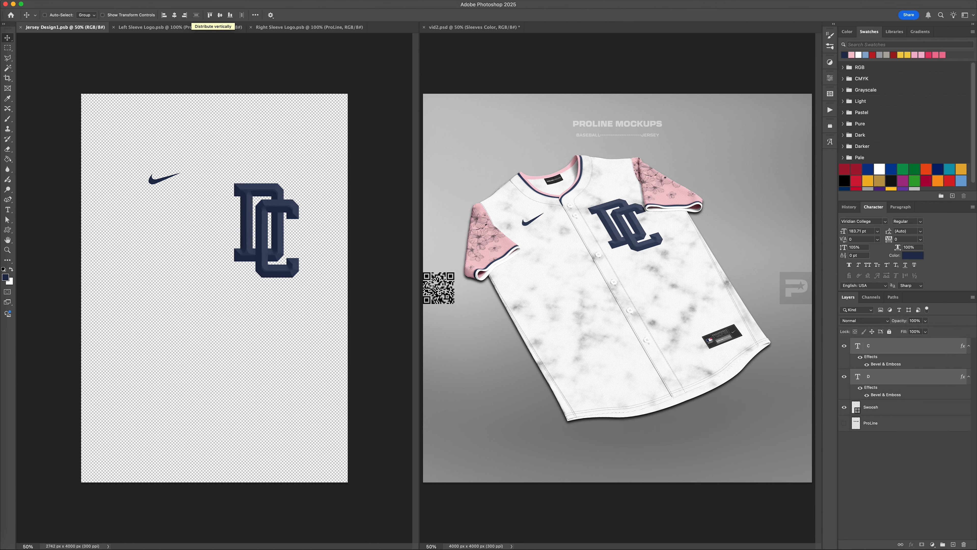
Shift the DC monogram slightly down and further right on the chest, saving the design
key(shift+Down)
key(shift+Right)
key(shift+Right)
key(super+s)
key(shift+Right)
key(shift+Right)
key(super+s)
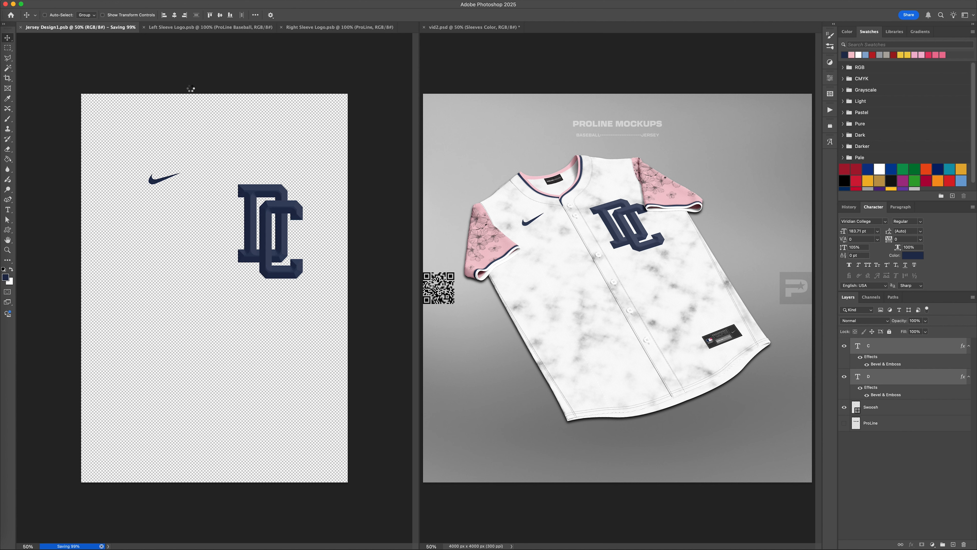
Move the DC monogram slightly back to the left and shrink it to about 181 pt
key(shift+Left)
key(super+t)
drag(302, 278, 300, 276)
key(Return)
Duplicate the D letter below the swoosh, change the copy's text to 2, and save the design
click(890, 377)
key(super+j)
key(t)
drag(280, 225, 176, 316)
double_click(185, 307)
text(2)
key(super+Return)
key(v)
key(super+s)
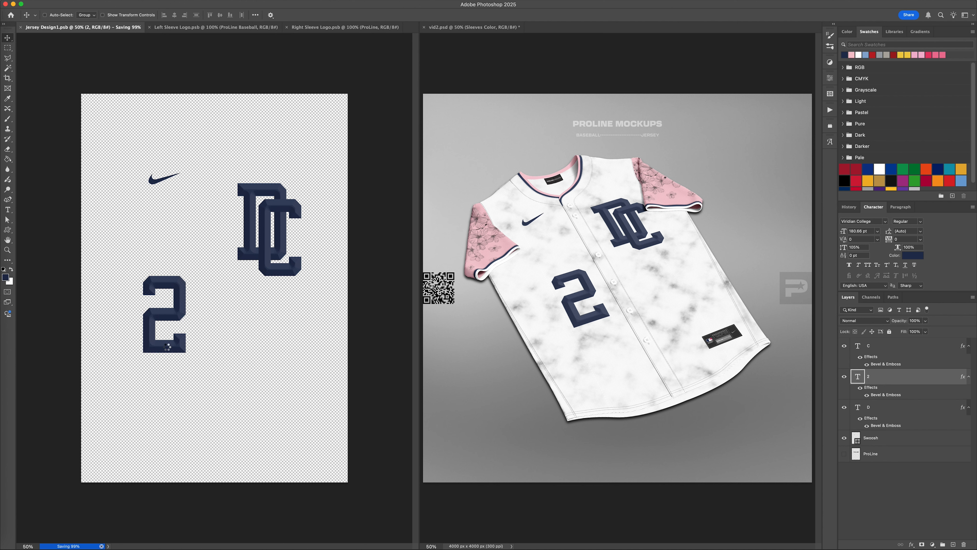
Reduce the number 2 to 150 pt, reposition it beneath the swoosh, and save the design
key(shift+Right)
key(shift+Right)
key(Return)
key(super+s)
key(shift+Up)
key(shift+Up)
key(shift+Up)
key(shift+Up)
key(shift+Up)
key(shift+Up)
key(shift+Up)
key(shift+Up)
key(shift+Up)
key(shift+Up)
key(shift+Left)
key(shift+Left)
key(shift+Left)
key(super+s)
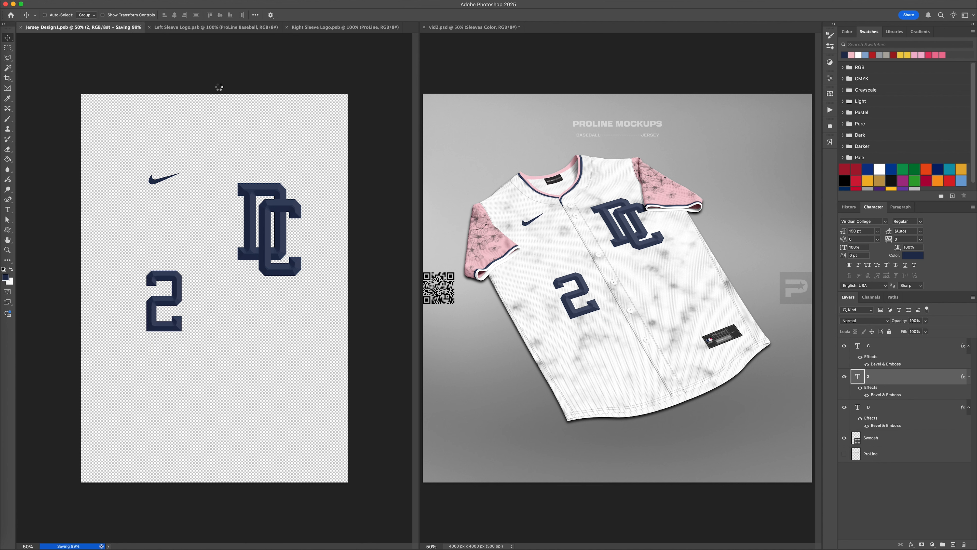
Hide the number 2, then add a pink drop shadow to both the D and C letters and save
click(844, 377)
click(913, 346)
double_click(915, 407)
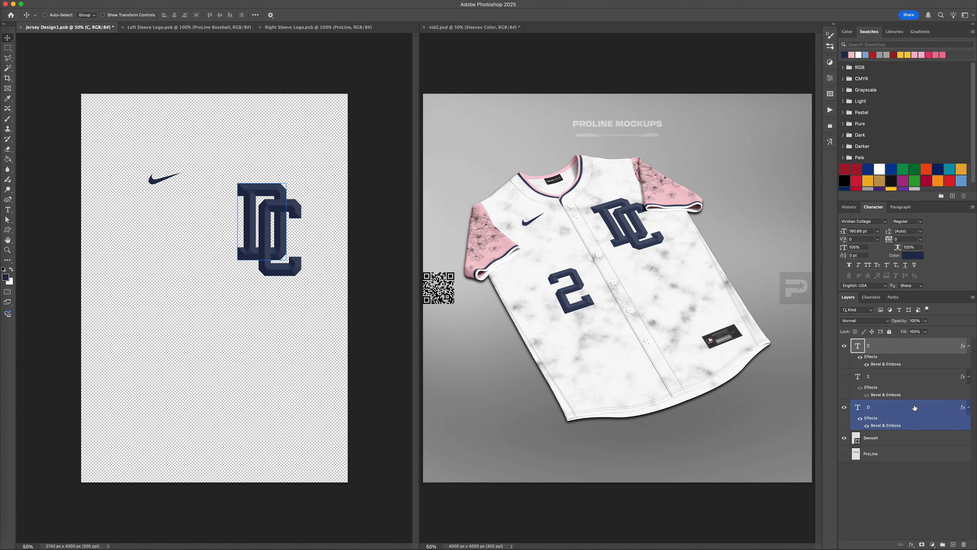
click(652, 486)
click(810, 369)
click(851, 55)
key(Return)
key(Return)
key(super+s)
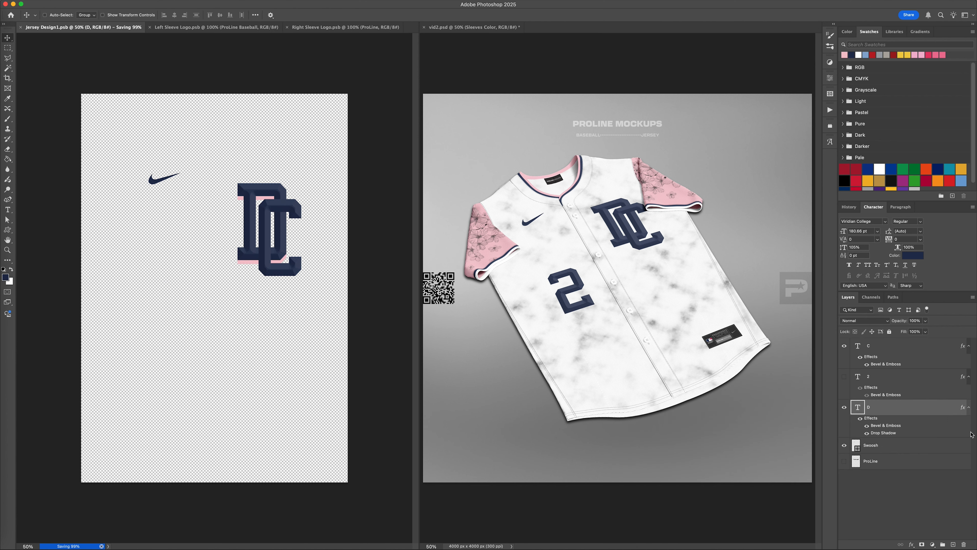
drag(957, 343, 956, 345)
key(super+s)
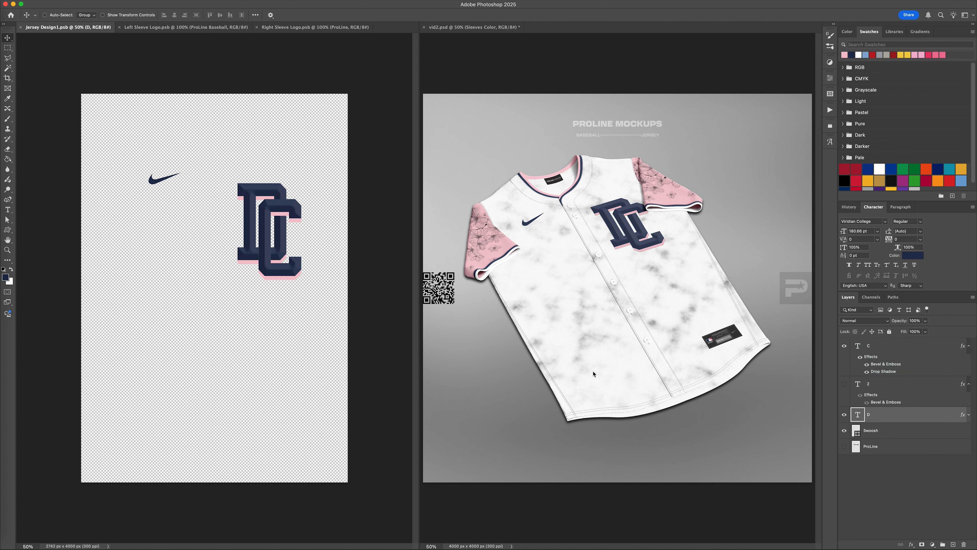
double_click(959, 383)
key(Escape)
double_click(958, 415)
click(652, 486)
click(765, 389)
key(Escape)
Try a white stroke around the D letter and save the design
double_click(959, 414)
click(648, 406)
click(750, 425)
click(597, 256)
key(Return)
key(Return)
key(super+s)
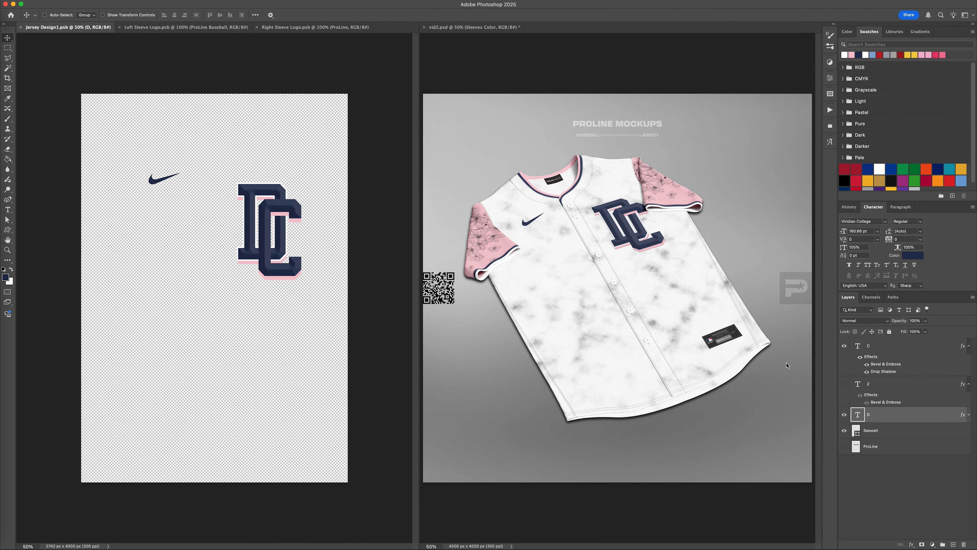
Add a layer mask to the C and hide the part crossing the D's lower bar
click(919, 348)
key(super+plus)
key(super+plus)
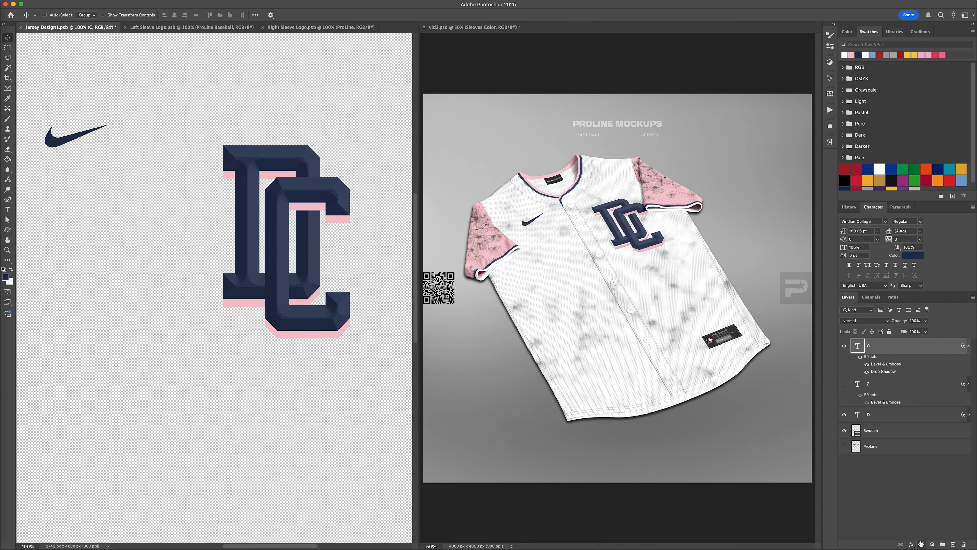
click(921, 544)
key(m)
key(alt+BackSpace)
key(super+d)
key(super+plus)
key(super+plus)
key(super+plus)
key(super+plus)
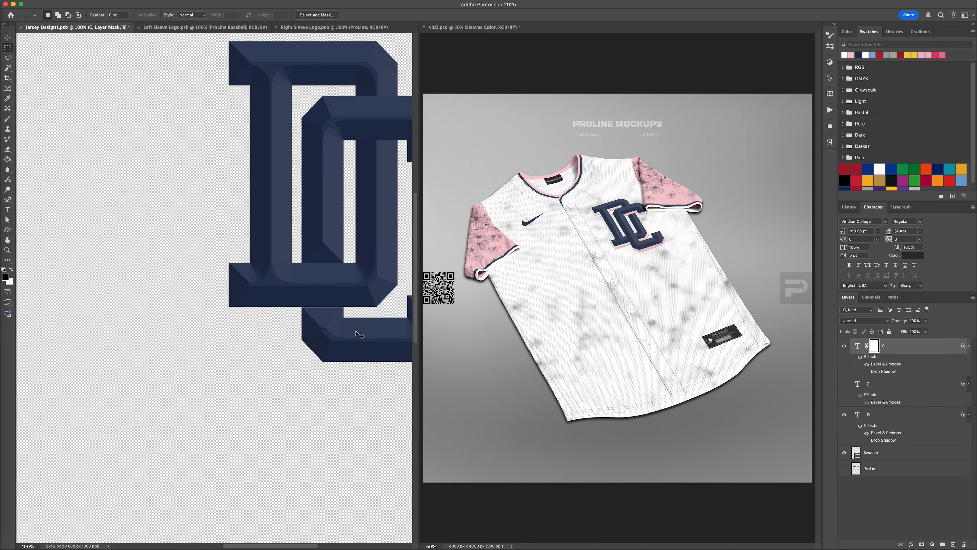
key(b)
key(x)
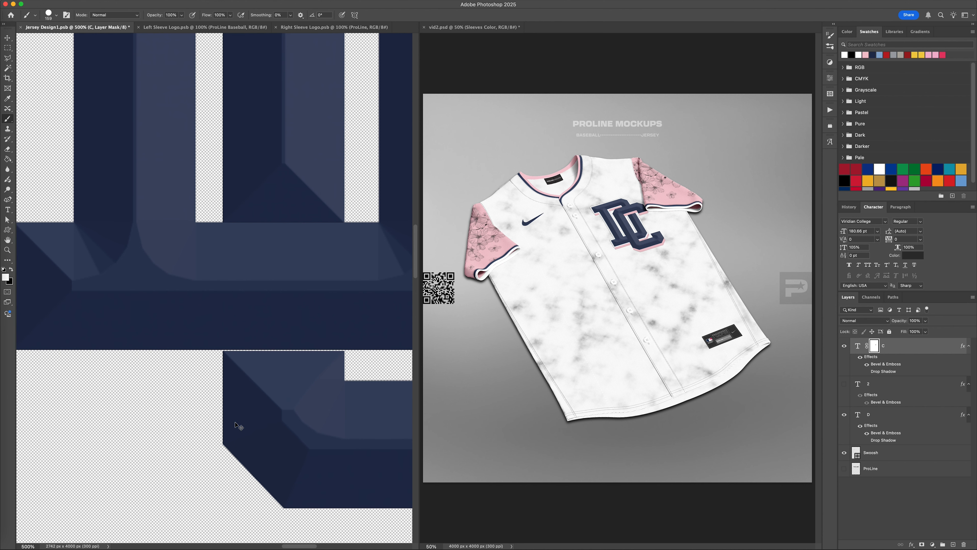
Undo the first masking, then select the crossing at the D's lower bar and brush it out on the C's mask
key(super+z)
key(super+z)
key(super+z)
key(super+z)
key(v)
drag(298, 278, 372, 350)
key(b)
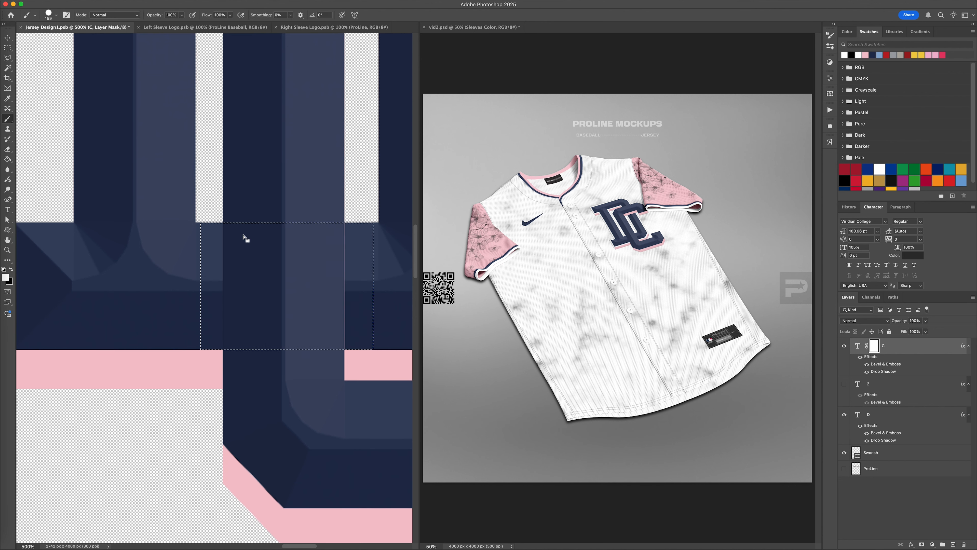
key(x)
mouse_move(325, 318)
mouse_down()
mouse_move(283, 312)
mouse_move(254, 277)
mouse_up()
key(super+d)
key(m)
key(super+0)
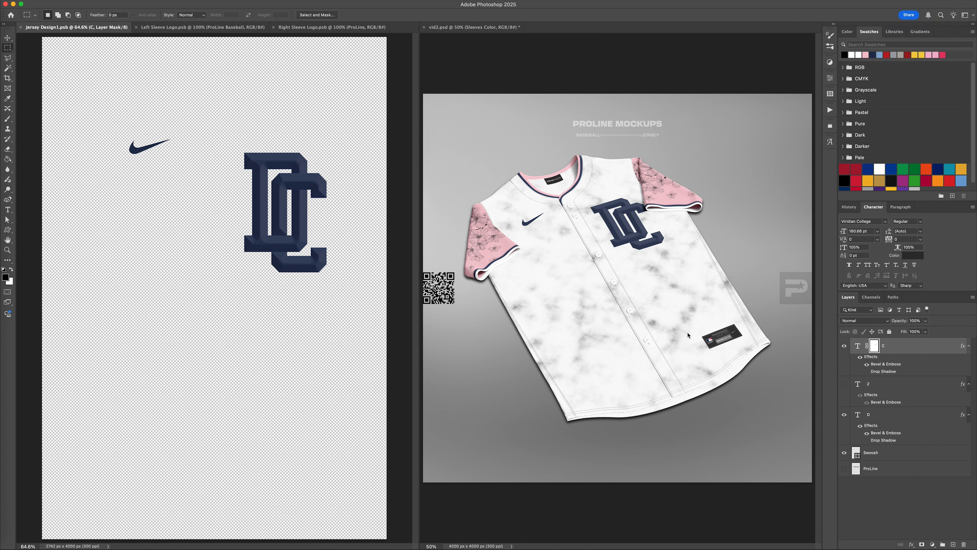
Remove the C's layer mask and the drop shadows from both the C and D letters
key(super+z)
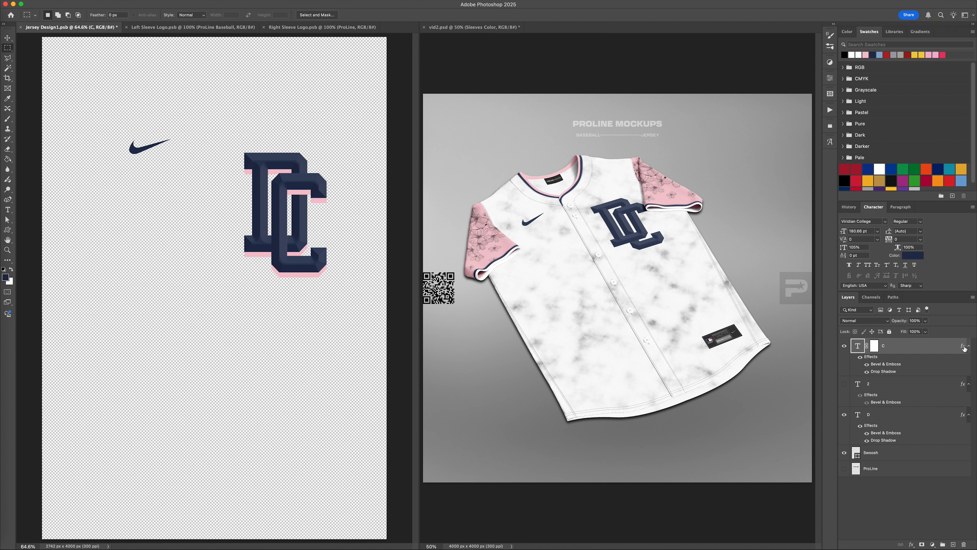
double_click(964, 348)
click(900, 343)
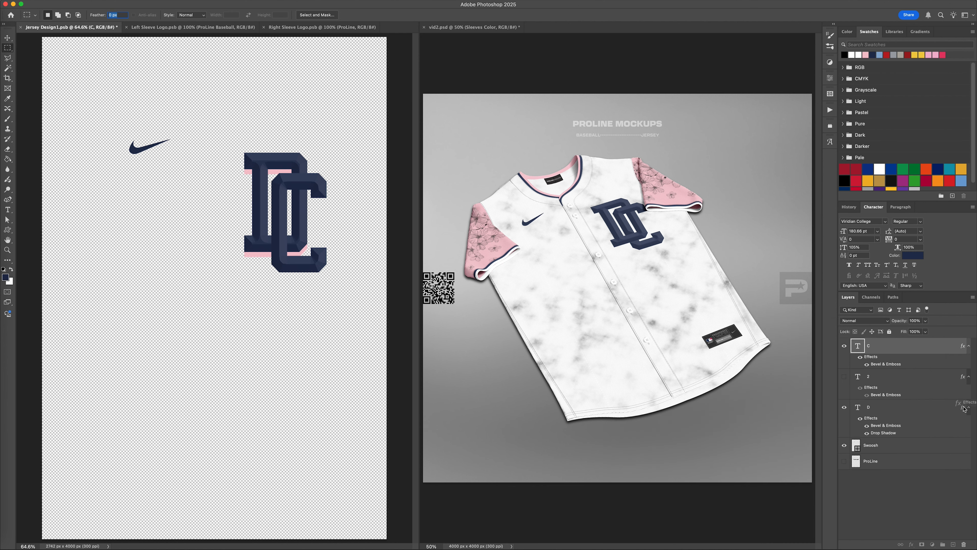
double_click(962, 407)
Duplicate the C and D layers, rasterize the copies with their layer styles, and hide the original letters
super+click(915, 348)
key(super+j)
right_click(915, 348)
click(850, 397)
right_click(898, 349)
click(854, 381)
click(844, 378)
click(844, 439)
click(870, 346)
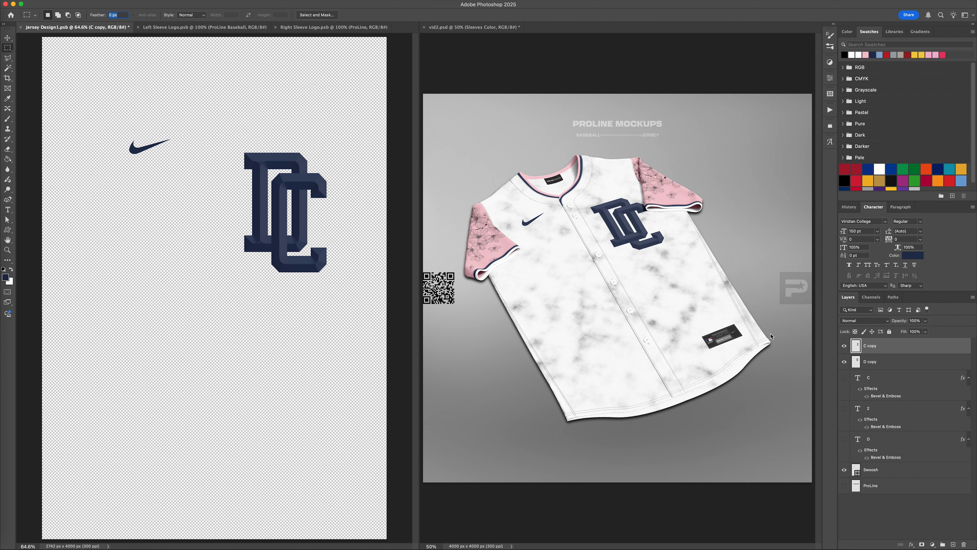
Mask the C copy where it crosses the D's lower bar so the letters interlock, and save the design
key(super+plus)
key(super+plus)
key(super+plus)
key(super+plus)
key(super+plus)
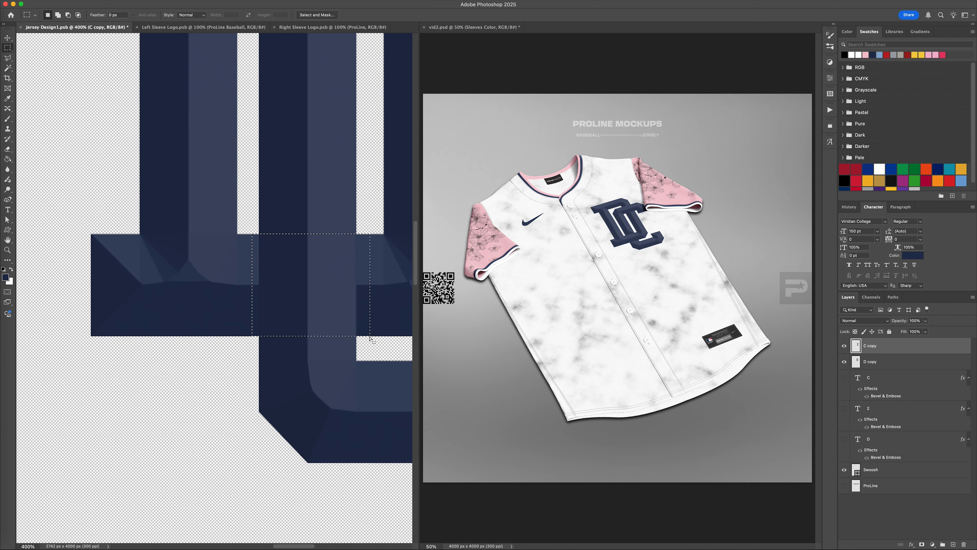
drag(379, 342, 380, 343)
click(921, 545)
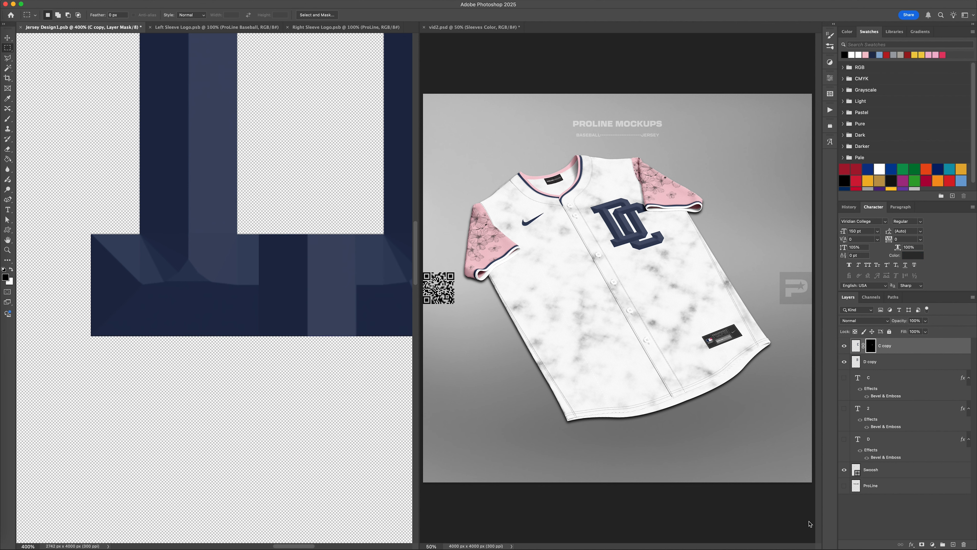
key(super+i)
key(super+0)
key(v)
key(super+s)
Merge the C and D copies into one layer and give it a 10 px white stroke
shift+click(916, 362)
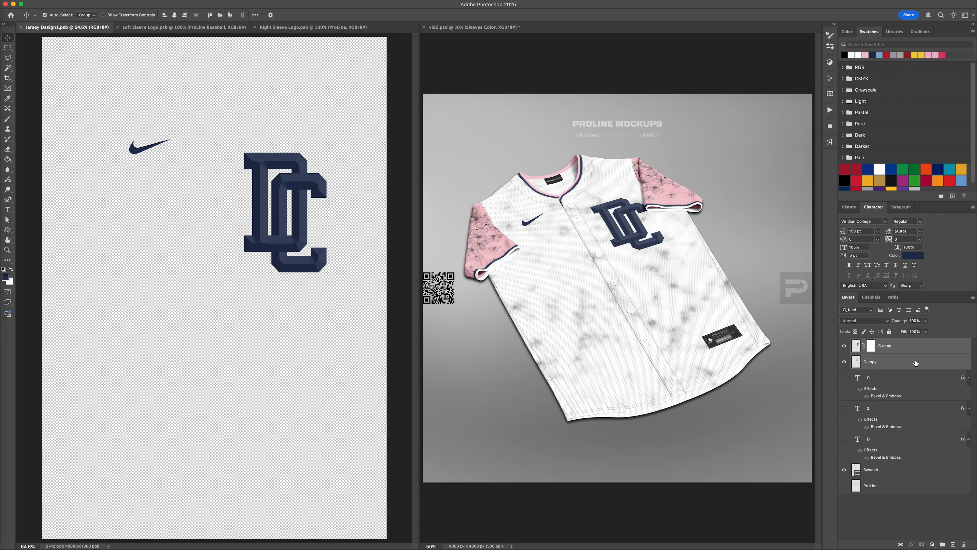
key(super+e)
double_click(915, 347)
click(645, 406)
click(750, 425)
click(771, 334)
key(Return)
text(10)
click(767, 376)
click(760, 360)
Add a pink drop shadow at 90° with 100% spread to the merged monogram and save the design
click(659, 487)
click(810, 369)
click(864, 55)
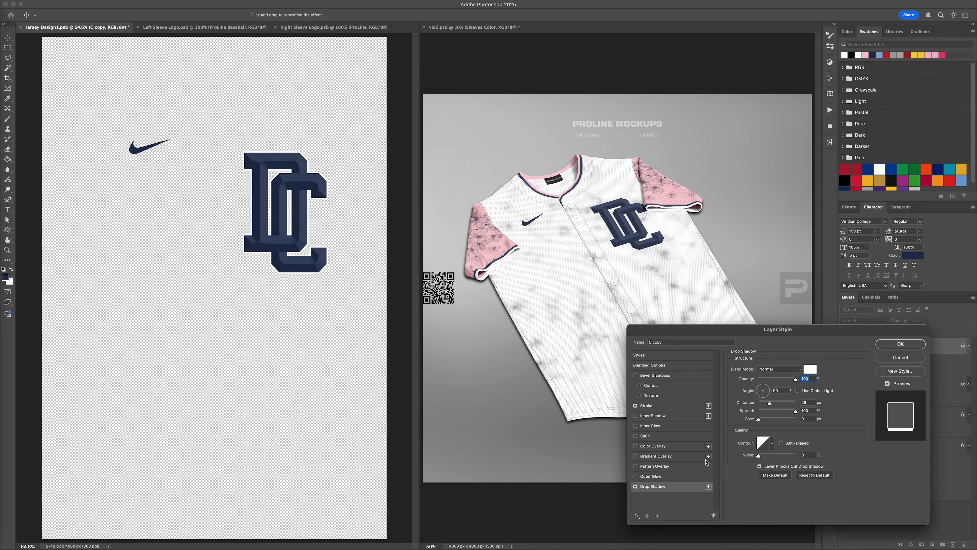
key(Return)
key(Return)
double_click(915, 346)
click(660, 486)
key(Return)
key(super+s)
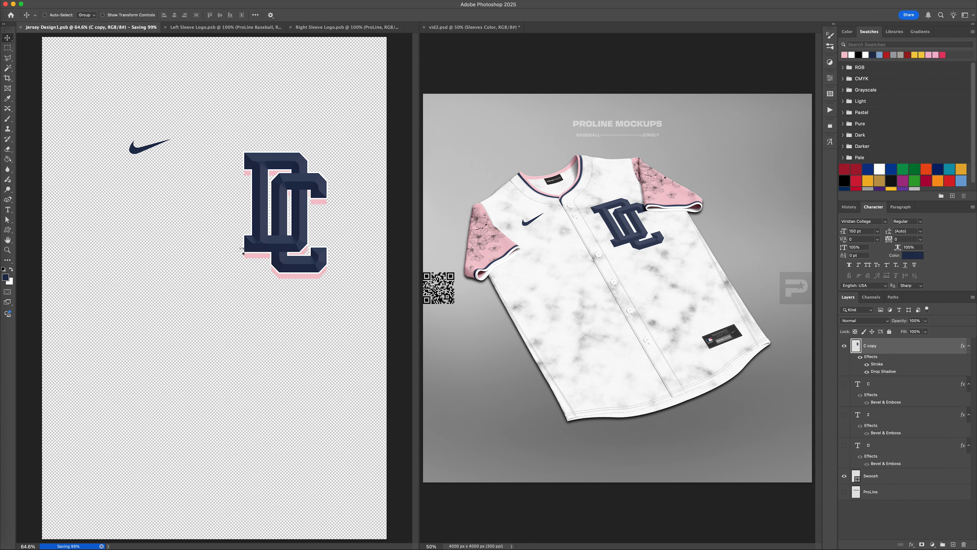
Turn off the stroke and drop shadow effects on the merged DC monogram and save the design
click(866, 364)
key(super+z)
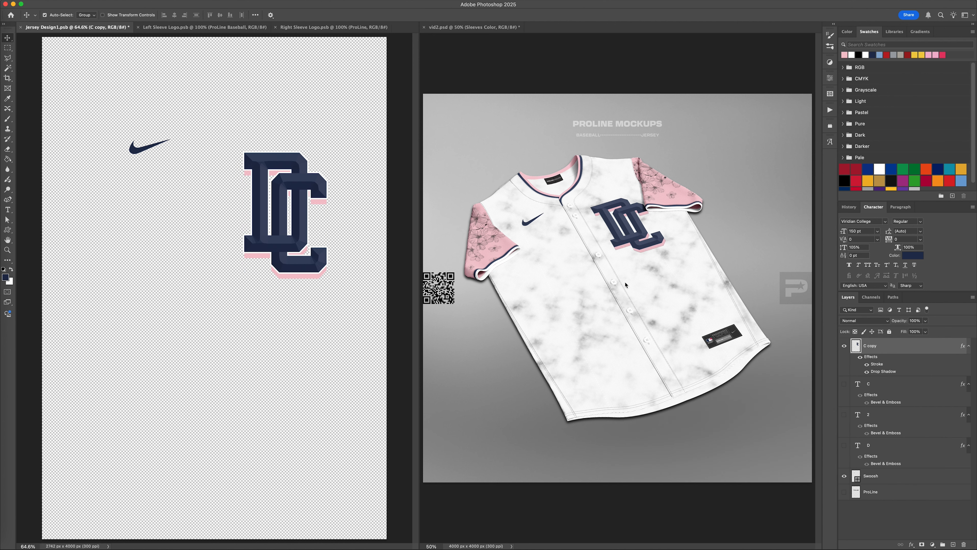
click(859, 357)
key(super+s)
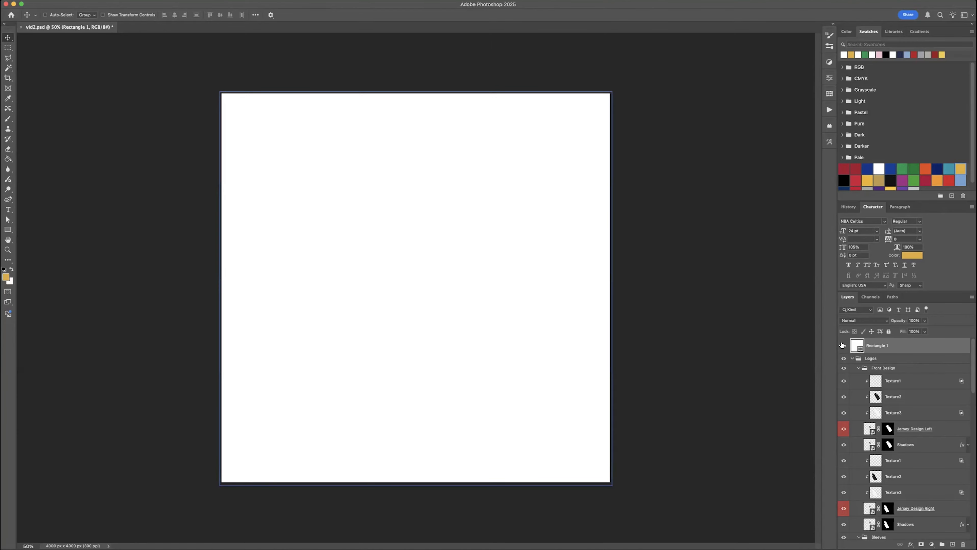
Hide the white Rectangle 1 layer that covers the jersey mockup
click(842, 344)
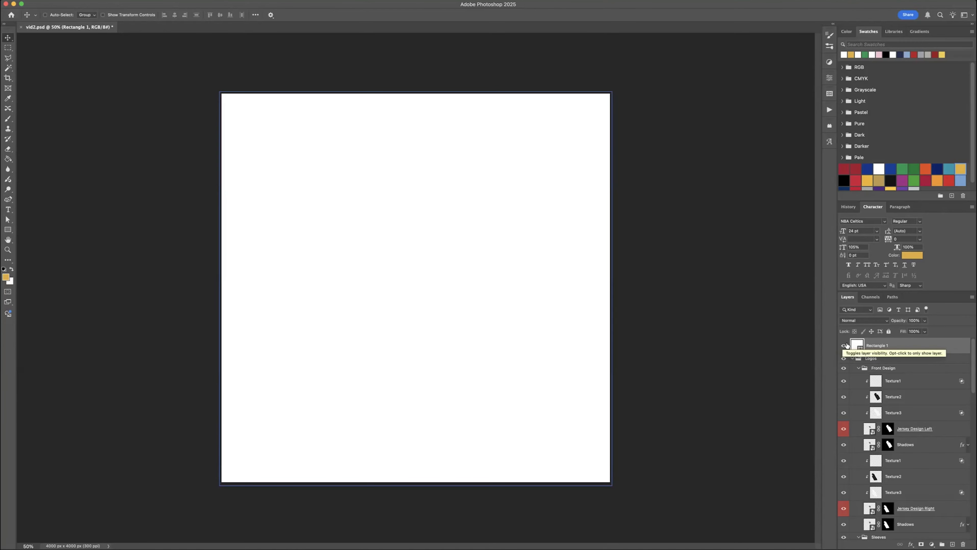